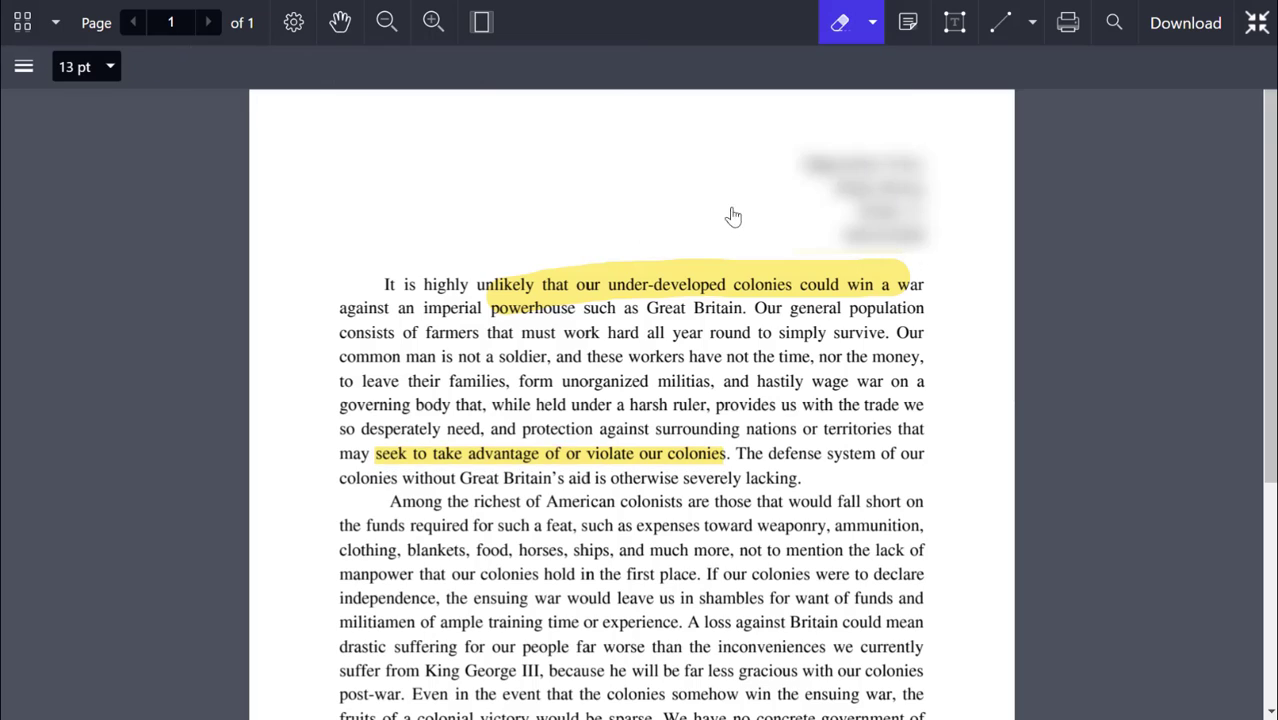
Erase the freeform highlight over "our under-developed colonies could win a" in the essay's first line.
mouse_move(778, 278)
left_mouse_down()
mouse_move(600, 282)
mouse_move(904, 270)
left_mouse_up()
Draw a blue freehand "OK!", smiley, star and zigzag on the page, and partly erase the smiley and star.
left_click(780, 91)
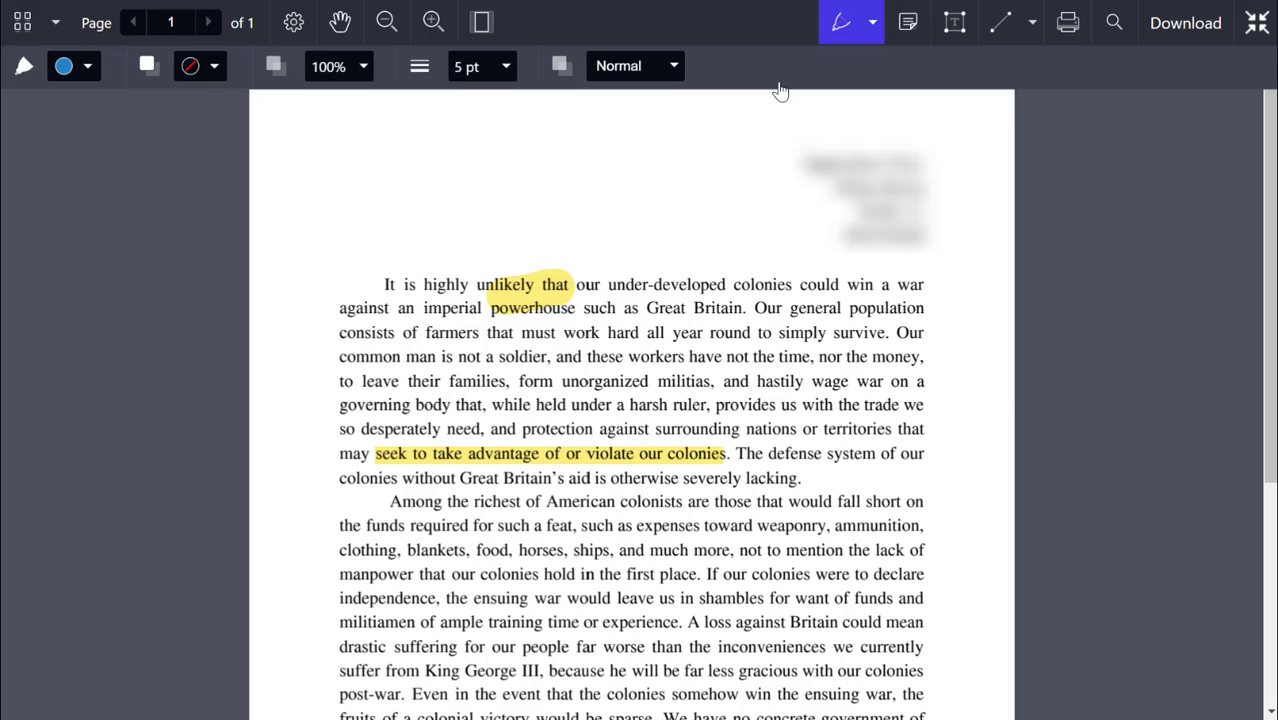
left_click_drag(280, 436, 876, 408)
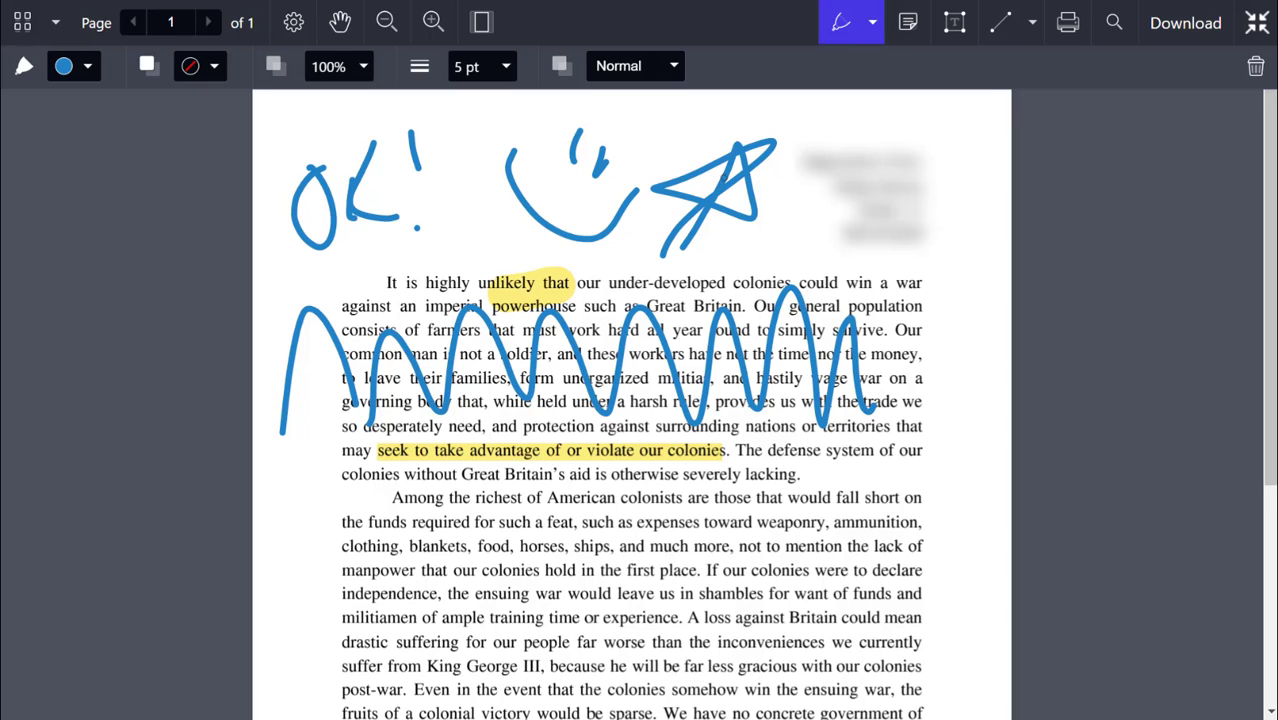
left_click(868, 32)
left_click(685, 205)
left_click_drag(758, 140, 600, 230)
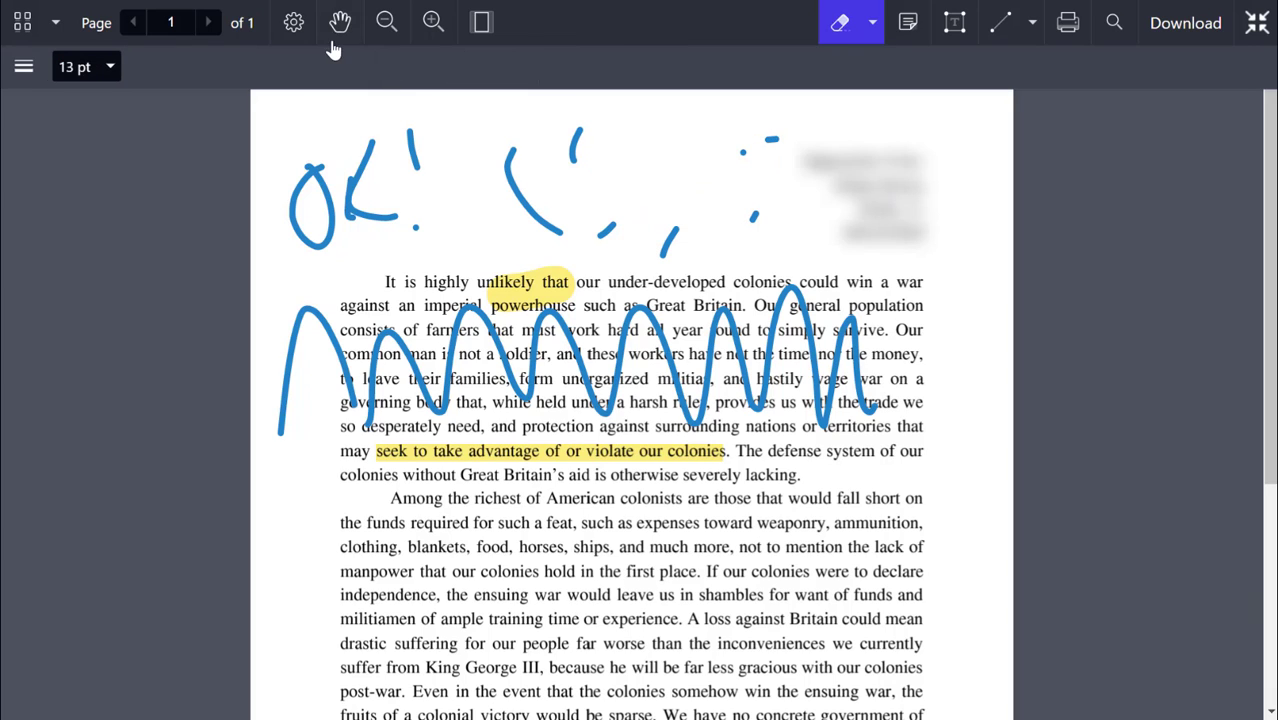
Delete the blue freehand drawings, including the "OK!", from the page.
left_click(340, 22)
left_click(350, 205)
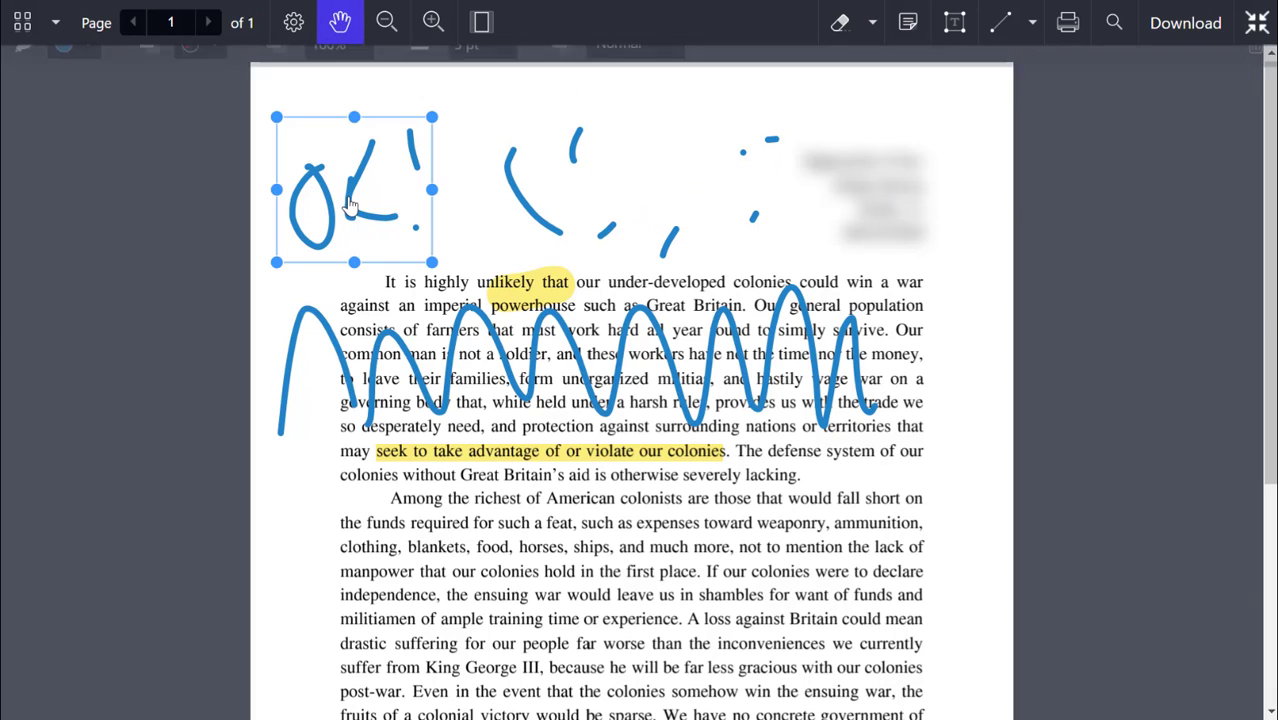
key("Delete")
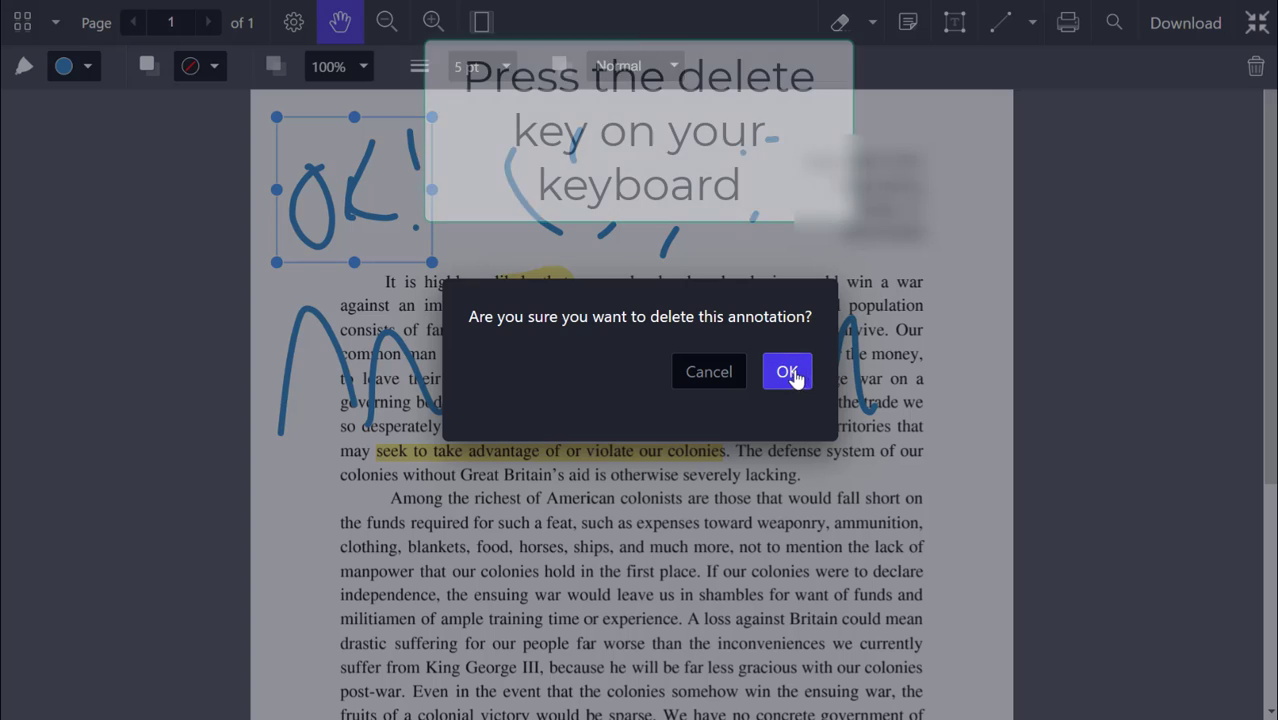
left_click(788, 373)
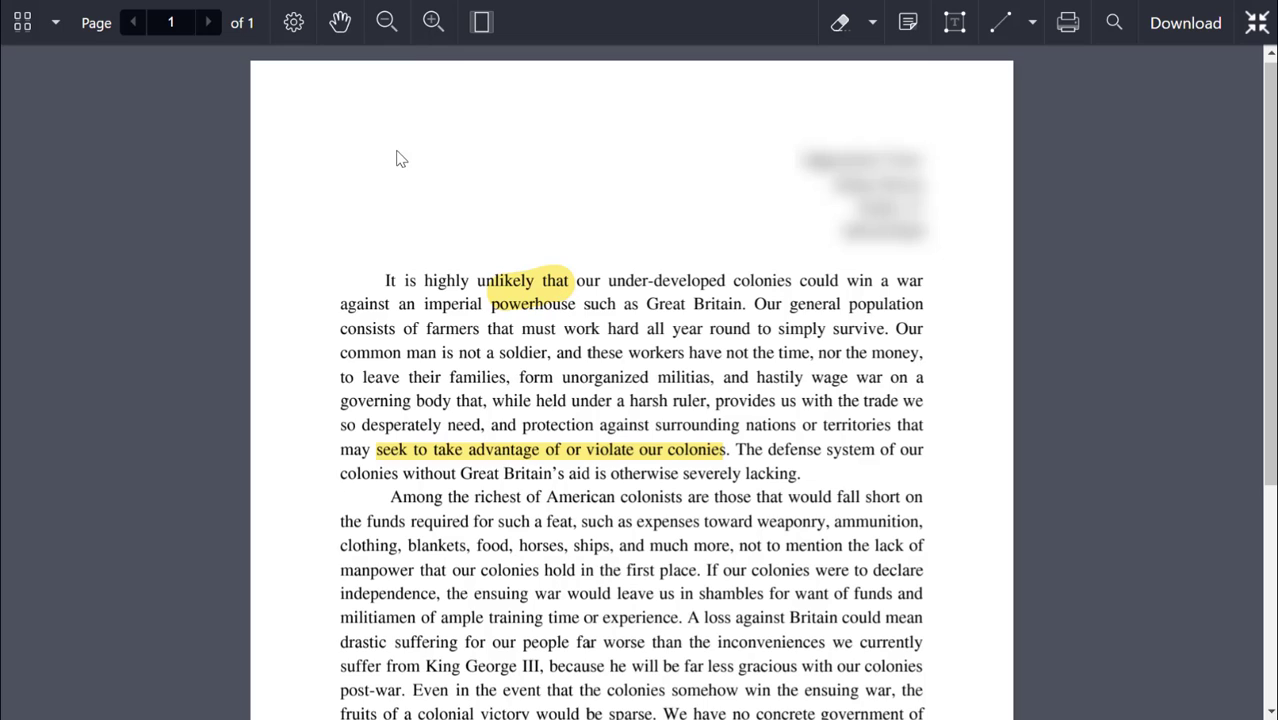
Delete the remaining yellow freeform highlight over "unlikely that" in the essay's first line.
left_click(340, 22)
left_click(545, 303)
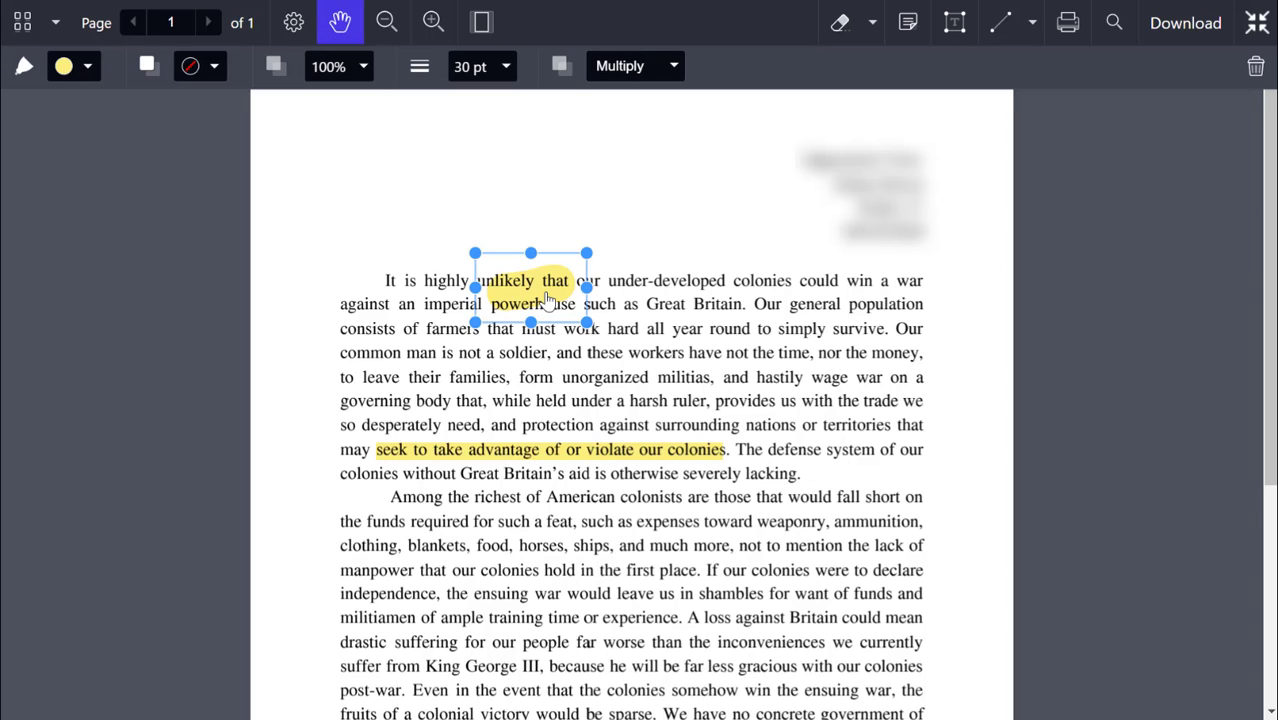
key("Delete")
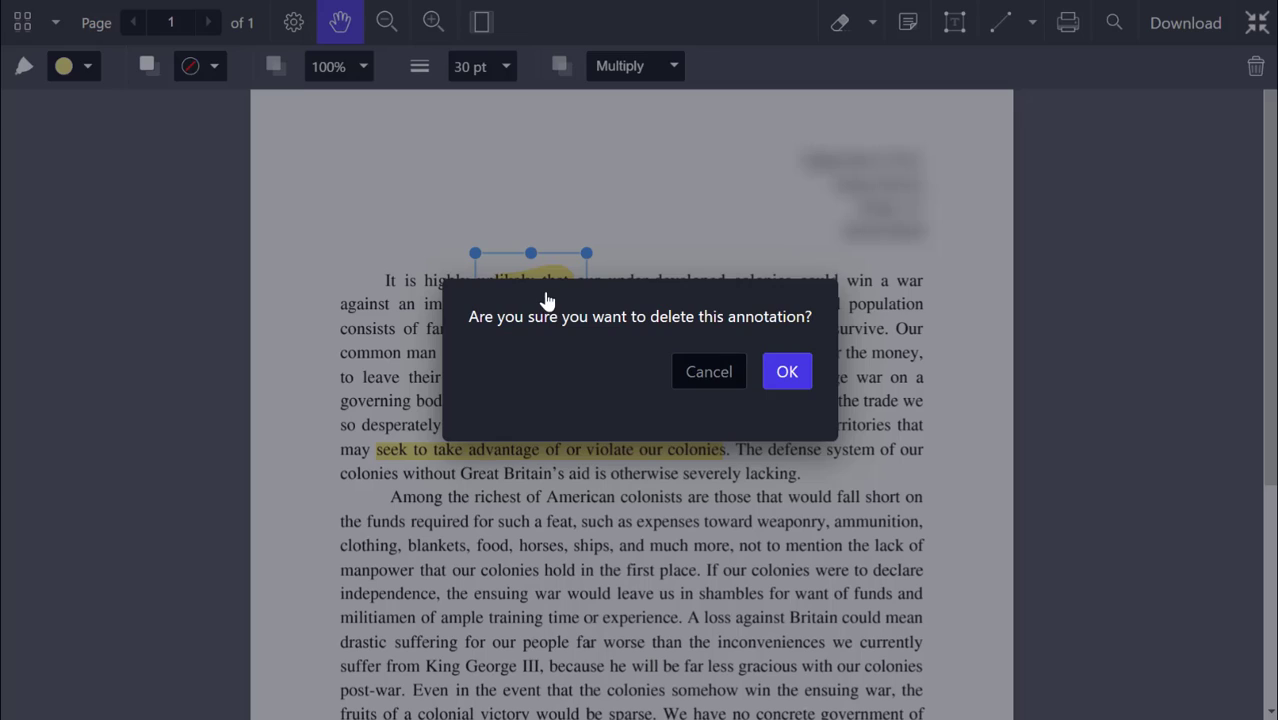
left_click(782, 372)
Apply a yellow Text Highlight to "highly unlikely that our under-developed col" in the essay's first line.
left_click(872, 22)
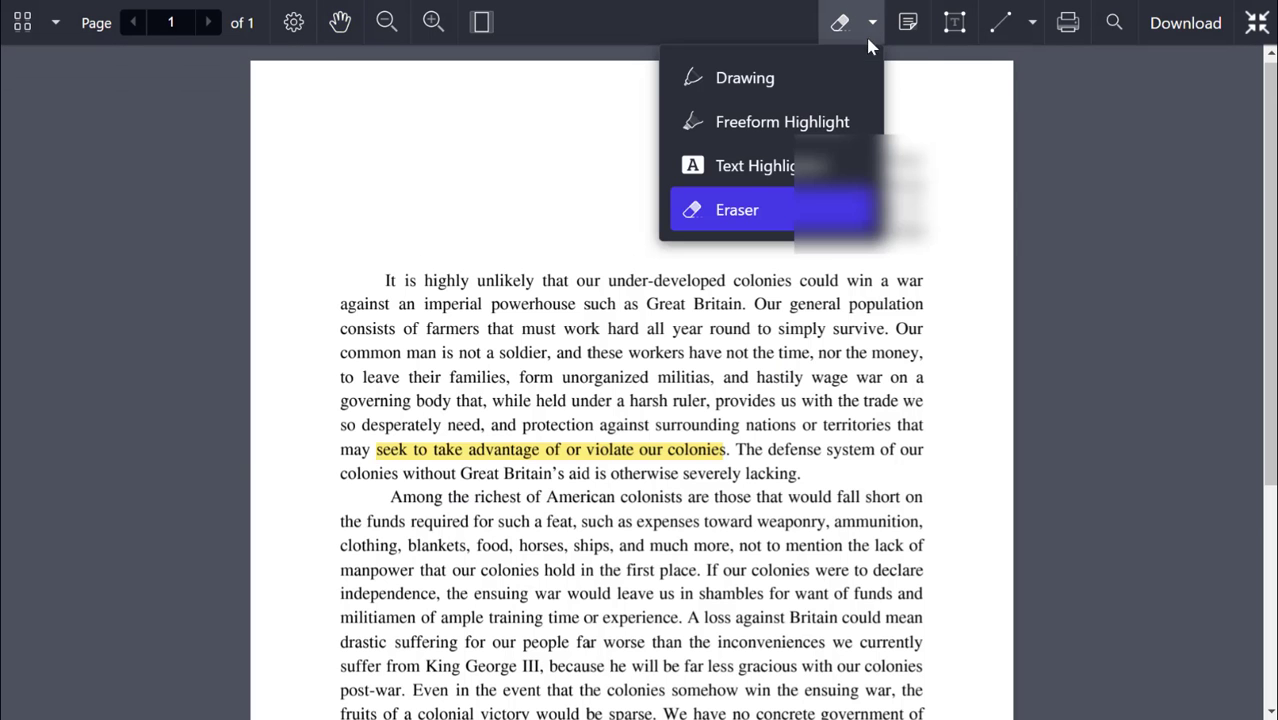
left_click(750, 166)
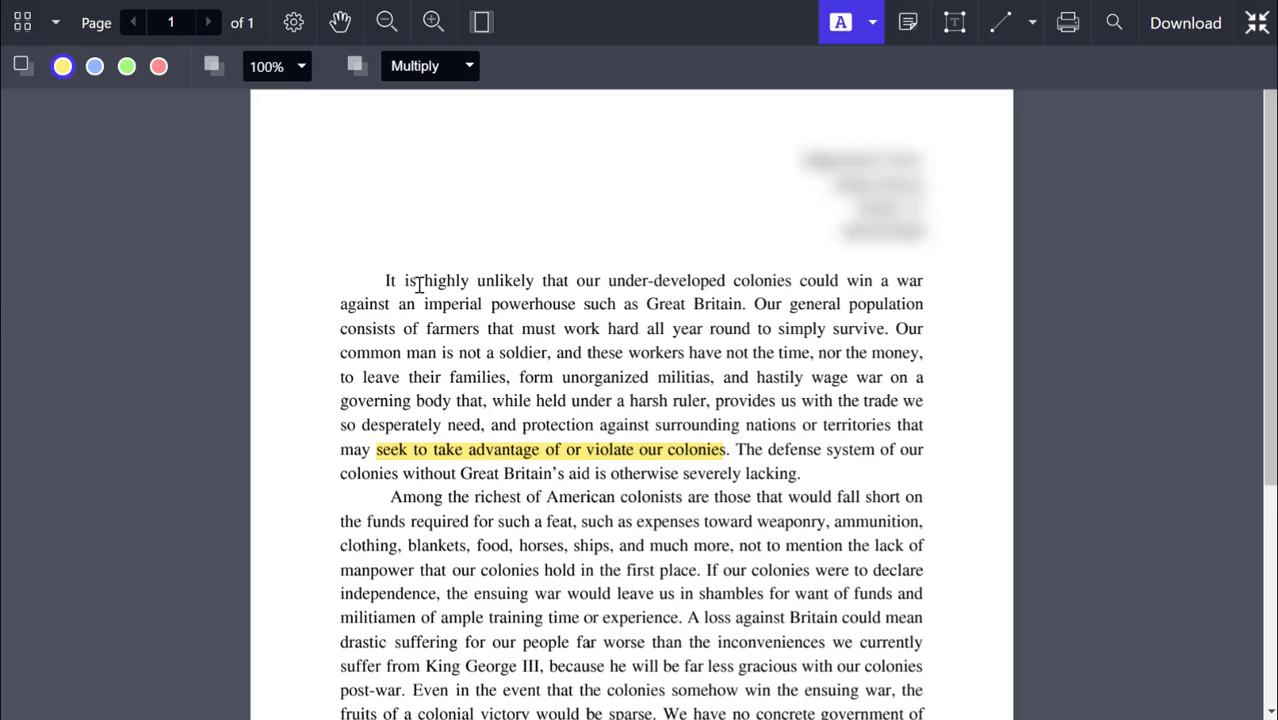
left_click_drag(425, 281, 757, 282)
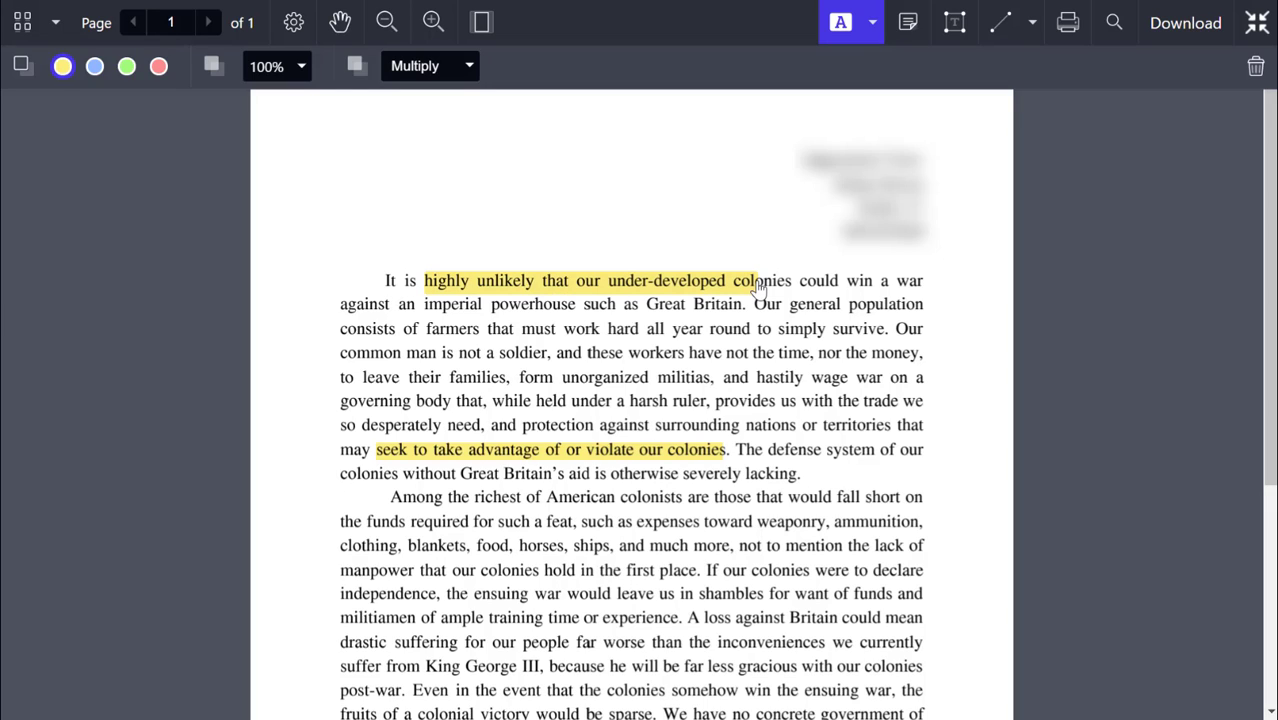
left_click(842, 24)
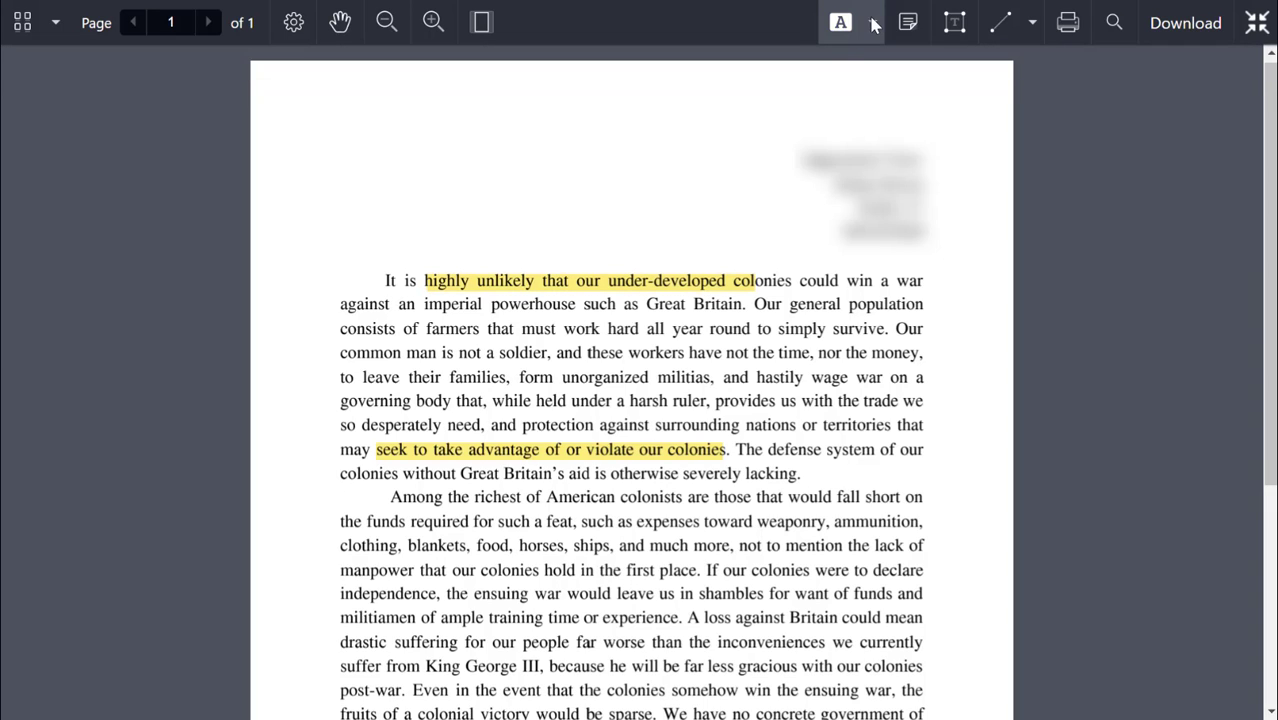
Add a yellow note above the start of the first paragraph reading "Excellent point but therre's not enough development".
left_click(954, 23)
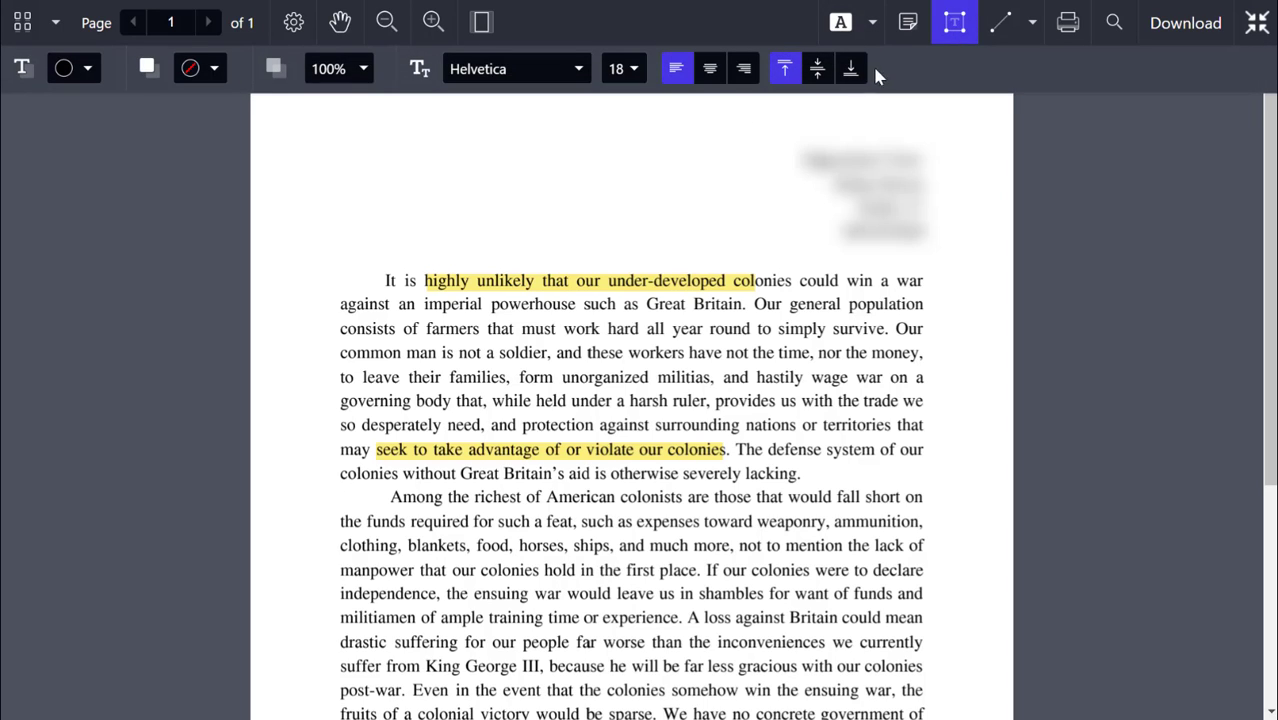
left_click(909, 24)
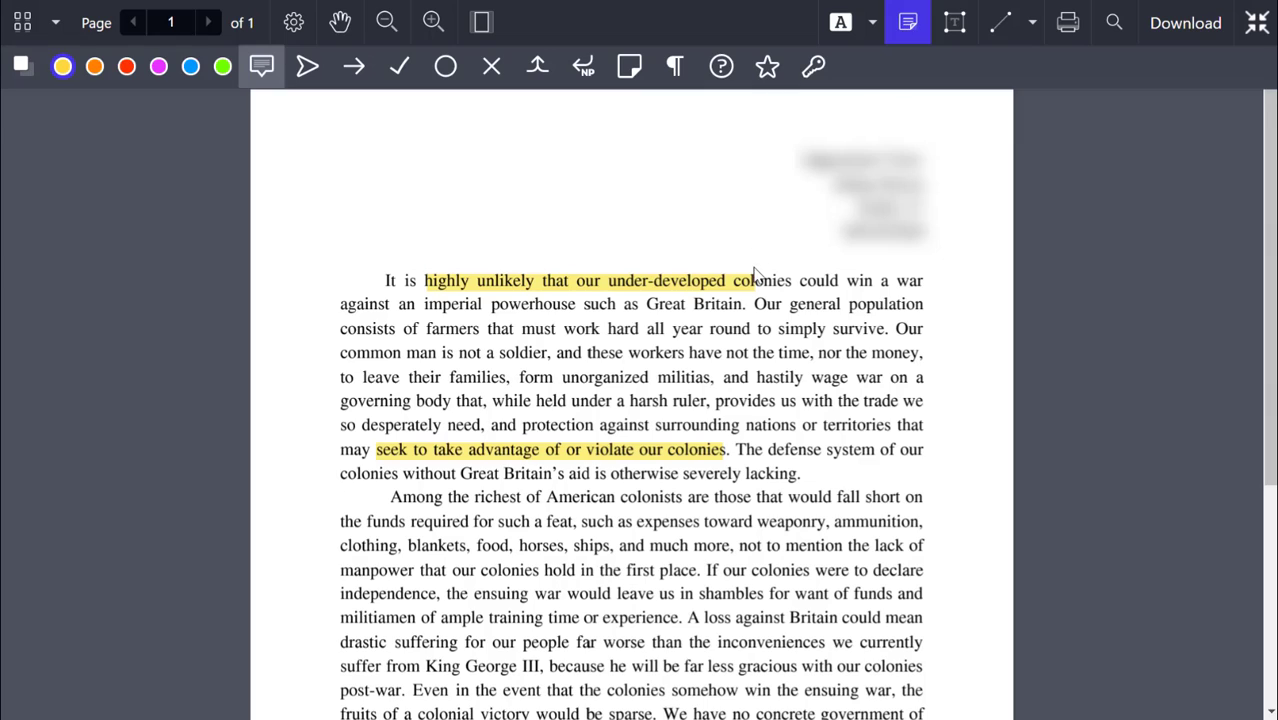
left_click(390, 260)
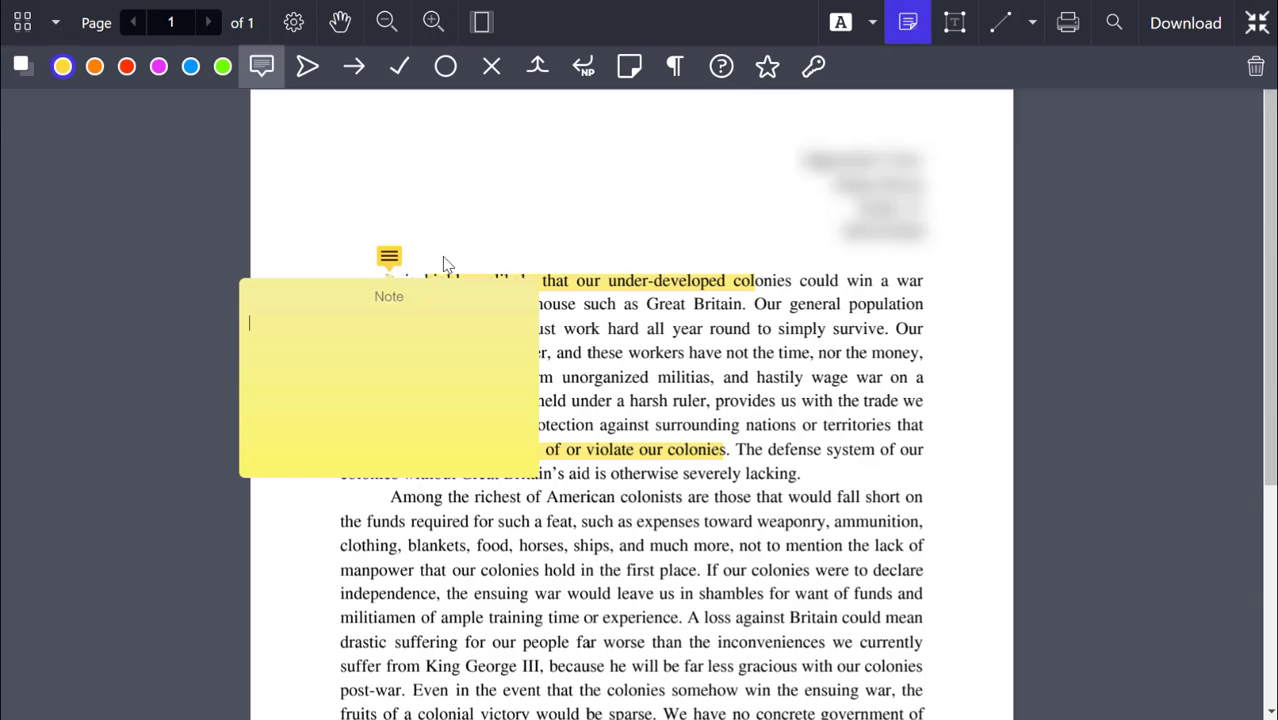
type("Excellent point but therre's not enough development")
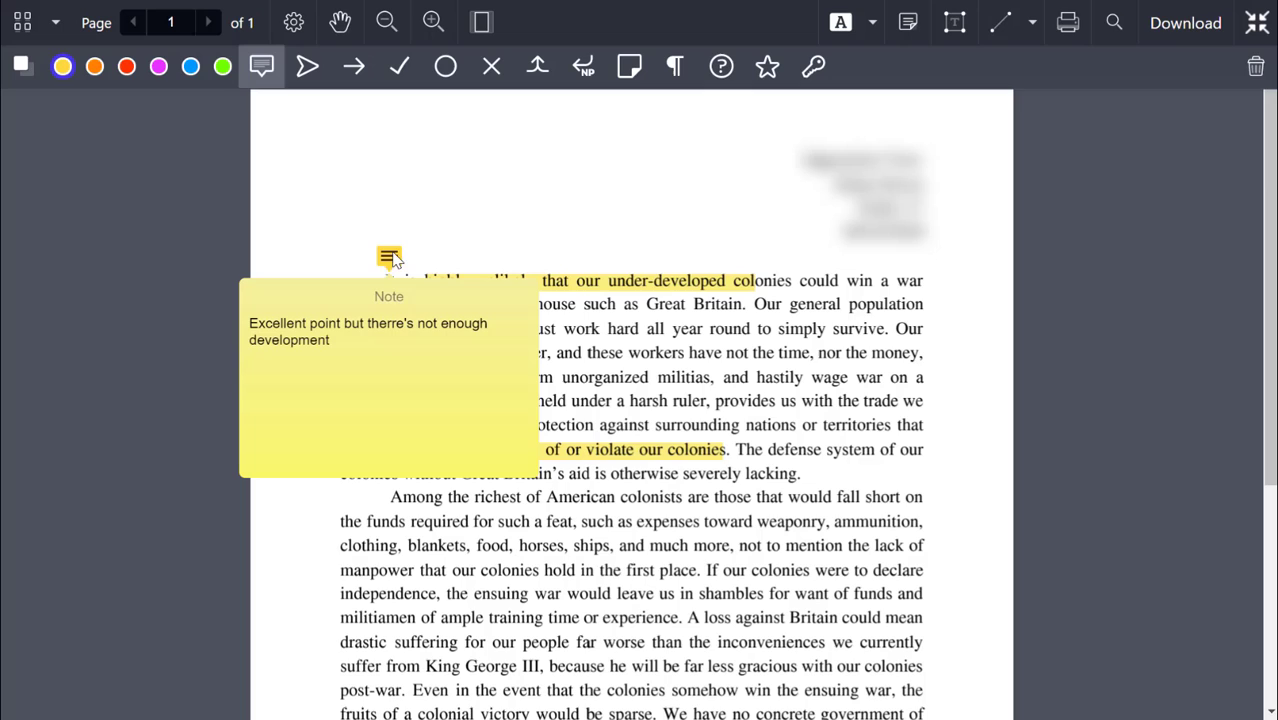
left_click(515, 226)
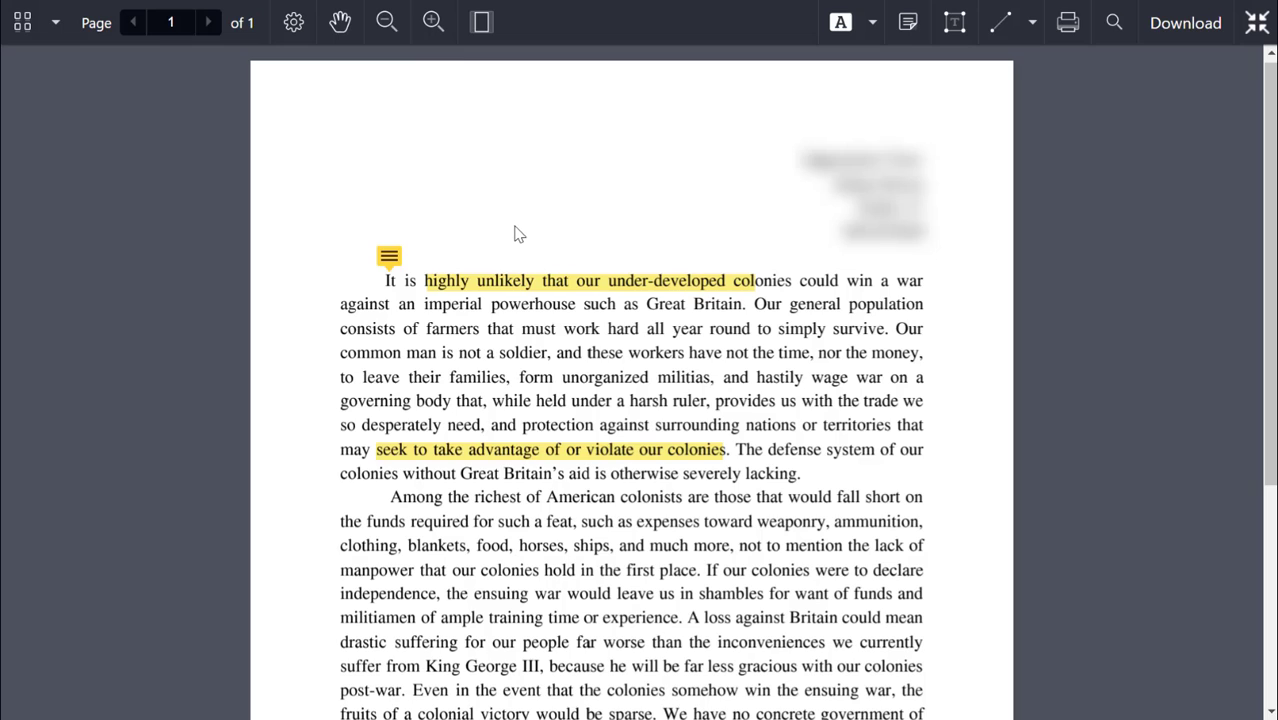
Correct the misspelled word in the note to "there's" and close the note.
mouse_move(387, 262)
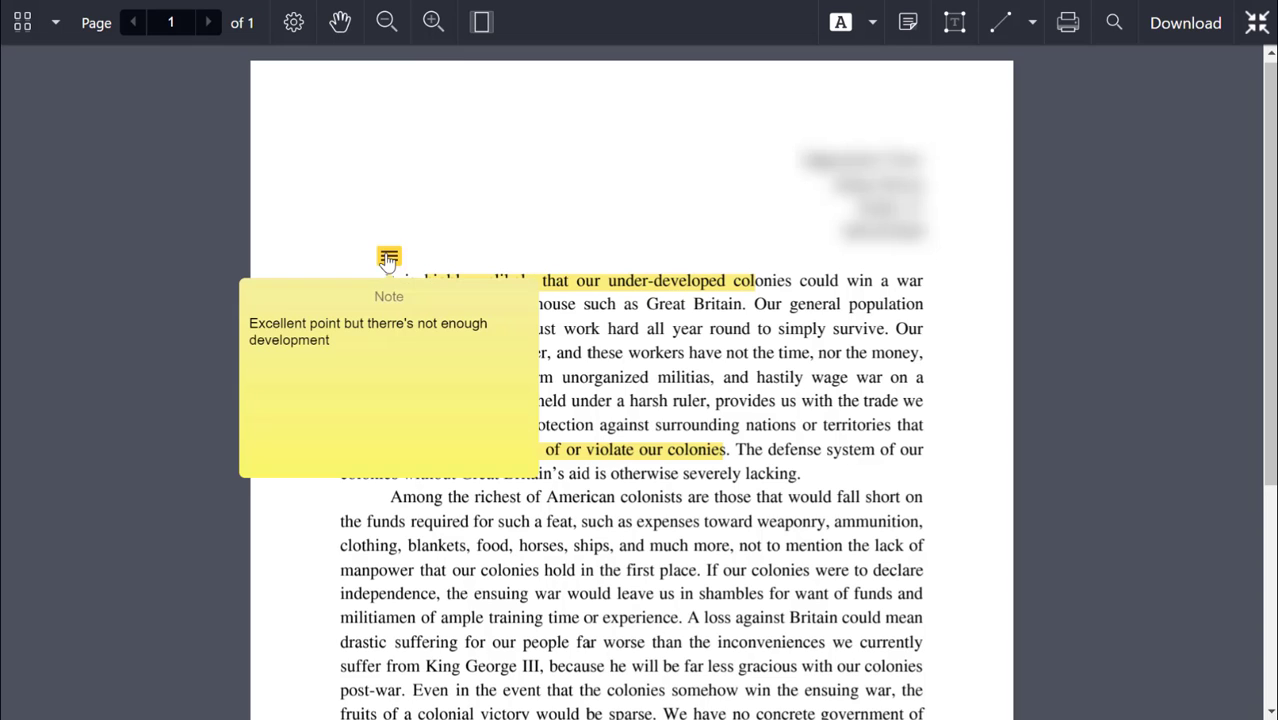
left_click(390, 258)
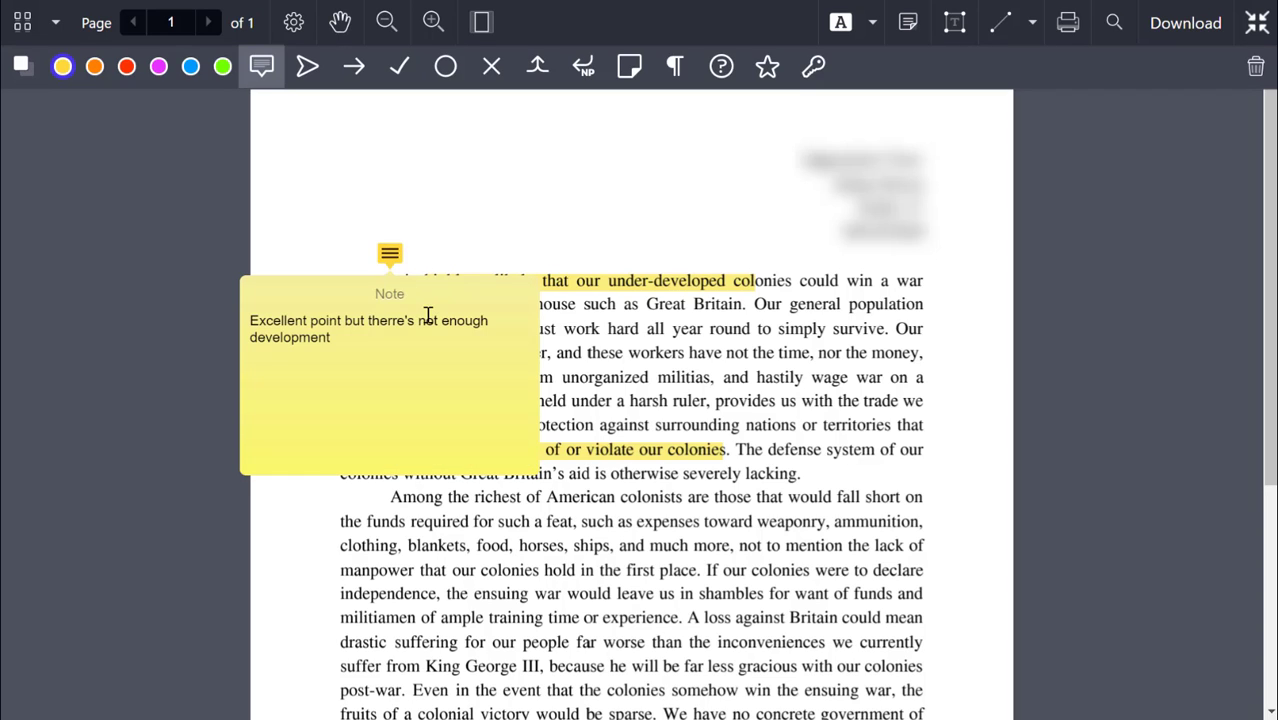
left_click(385, 321)
key("Delete")
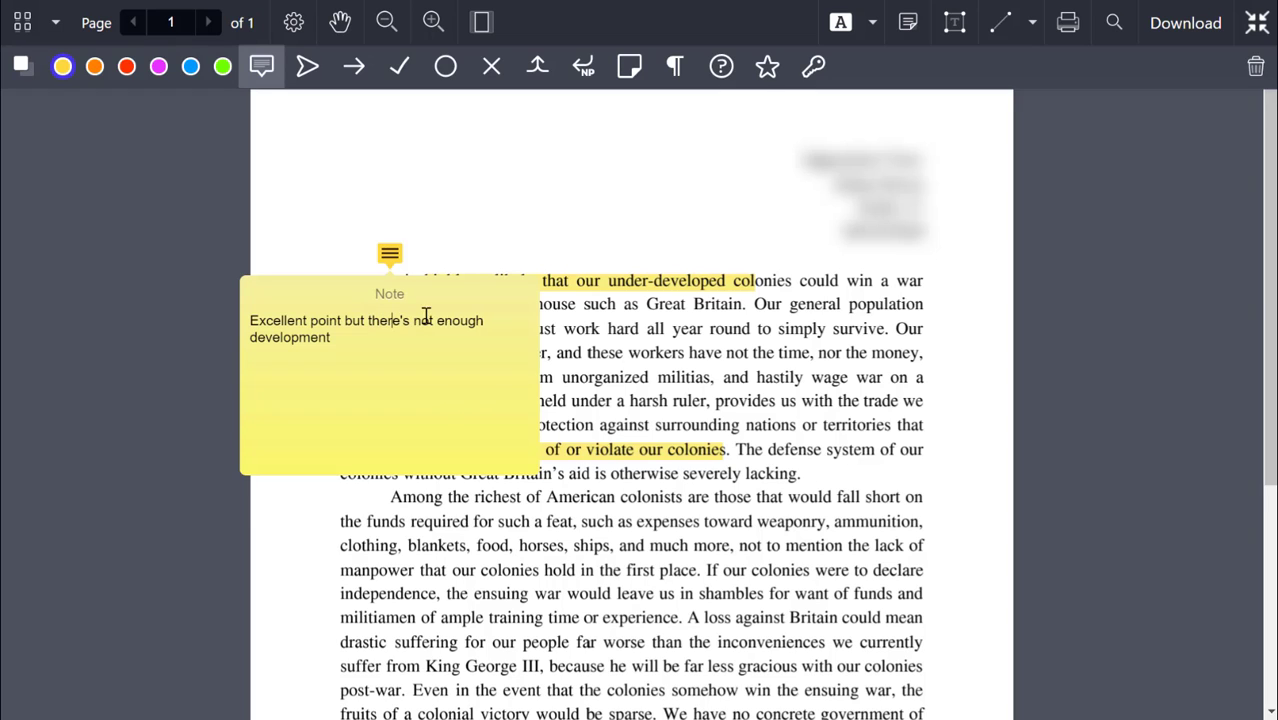
left_click(533, 193)
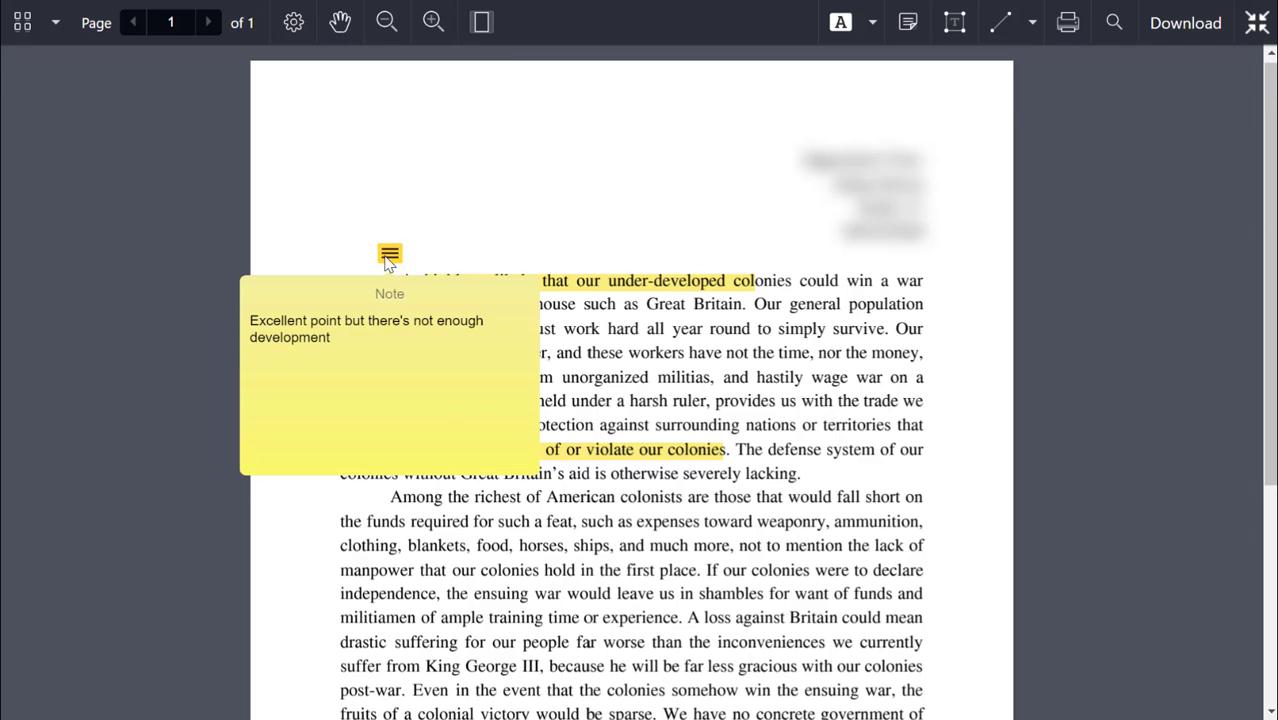
Move the note so that it sits above the word "unlikely" in the highlighted first line.
mouse_move(390, 258)
left_mouse_down()
mouse_move(367, 266)
mouse_move(391, 268)
mouse_move(398, 245)
mouse_move(366, 259)
mouse_move(475, 248)
mouse_move(413, 238)
mouse_move(392, 250)
mouse_move(480, 237)
mouse_move(492, 252)
left_mouse_up()
left_click(604, 252)
mouse_move(480, 250)
left_click(653, 247)
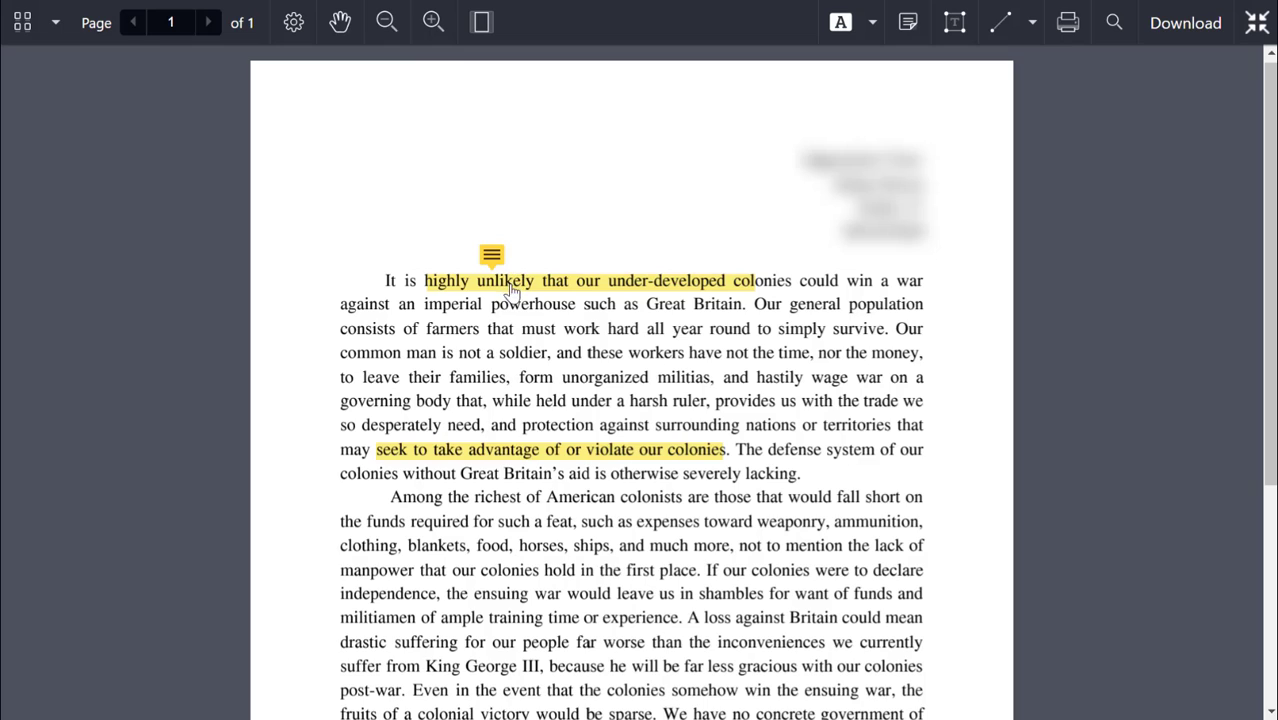
mouse_move(491, 256)
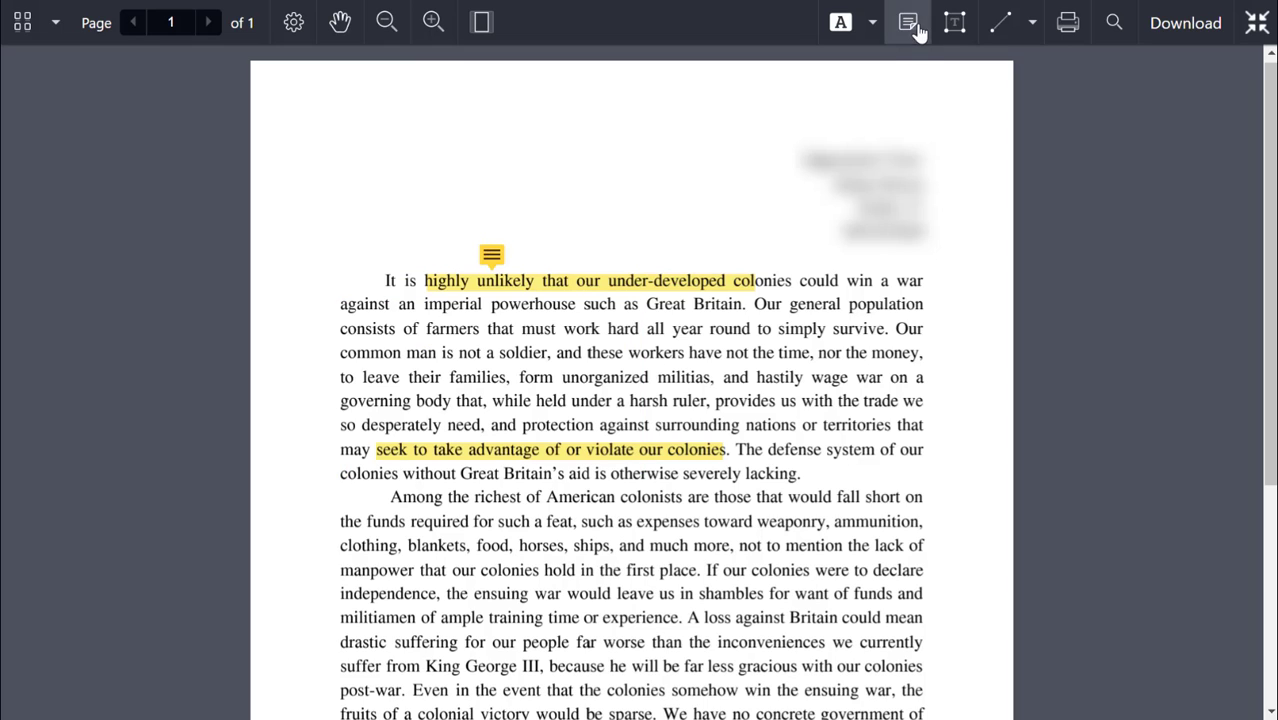
Add the text "Essay #4" in Helvetica 18 and place it above the first paragraph, near the page's left margin.
left_click(954, 22)
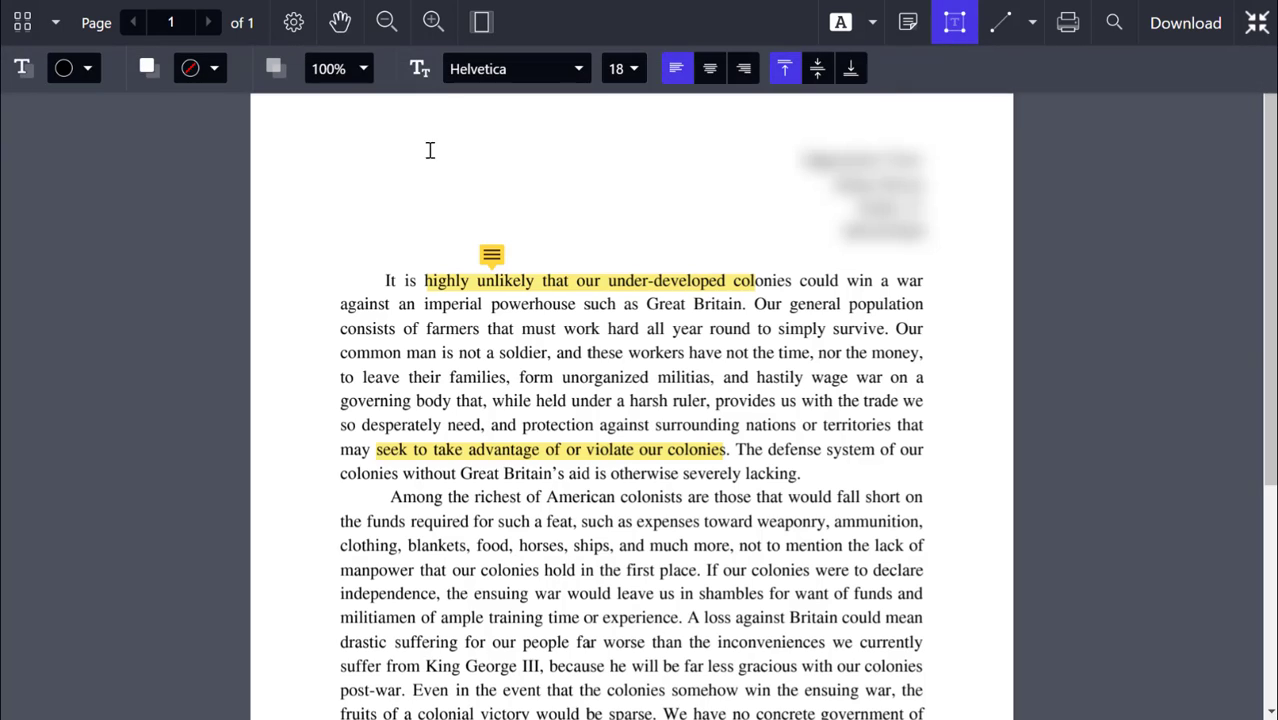
left_click(693, 203)
type("Essay #4")
left_click(713, 209)
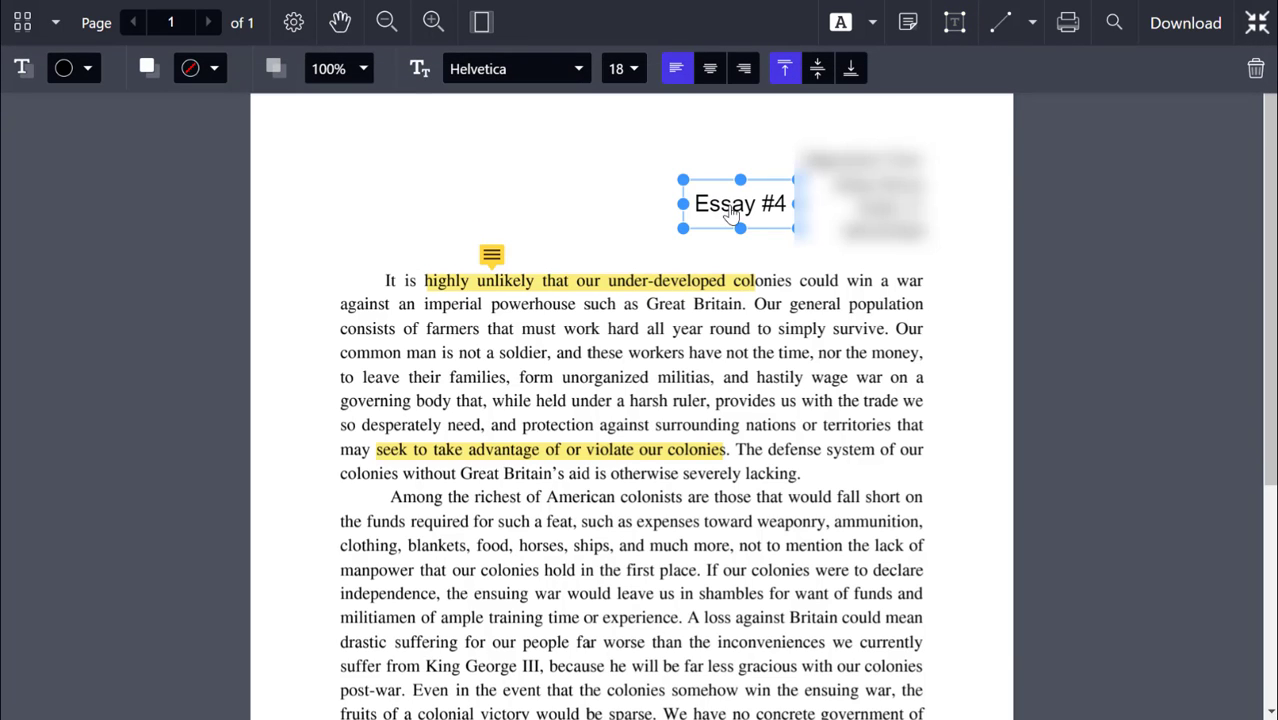
left_click_drag(713, 209, 376, 198)
left_click(738, 205)
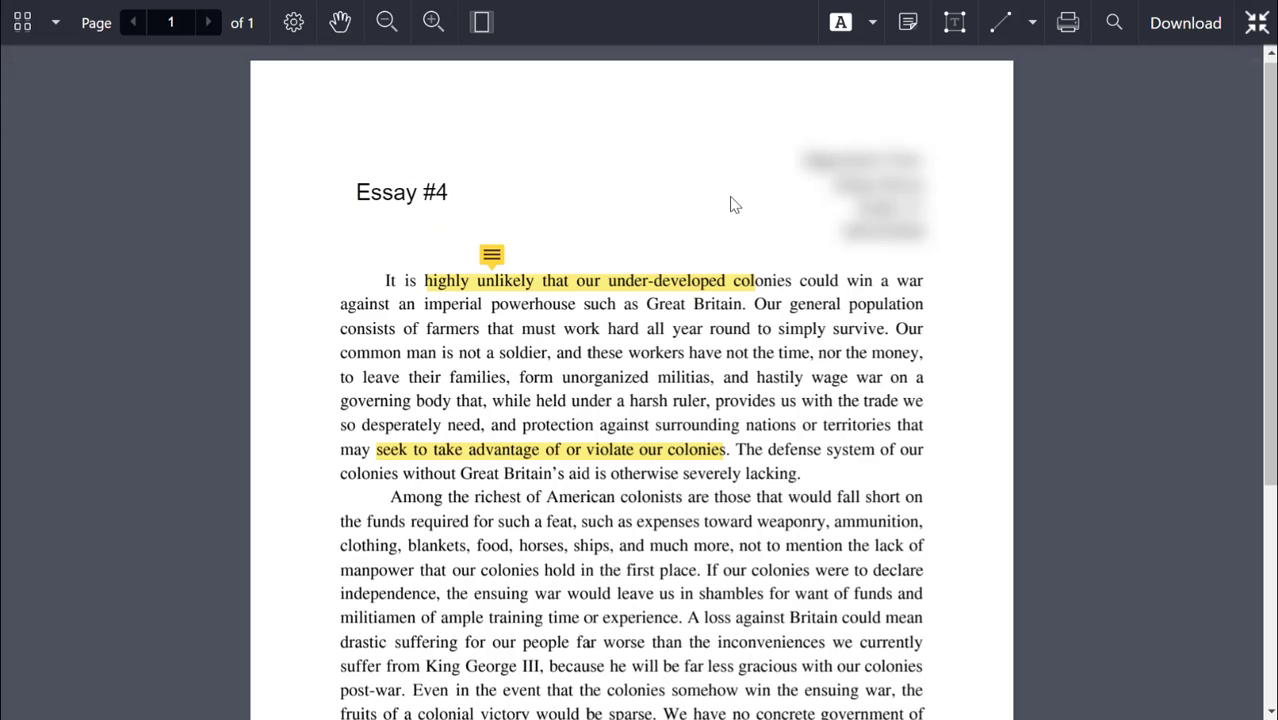
Draw a blue 5 pt arrow from above the first paragraph down to the highlighted word "under-developed".
left_click(1000, 22)
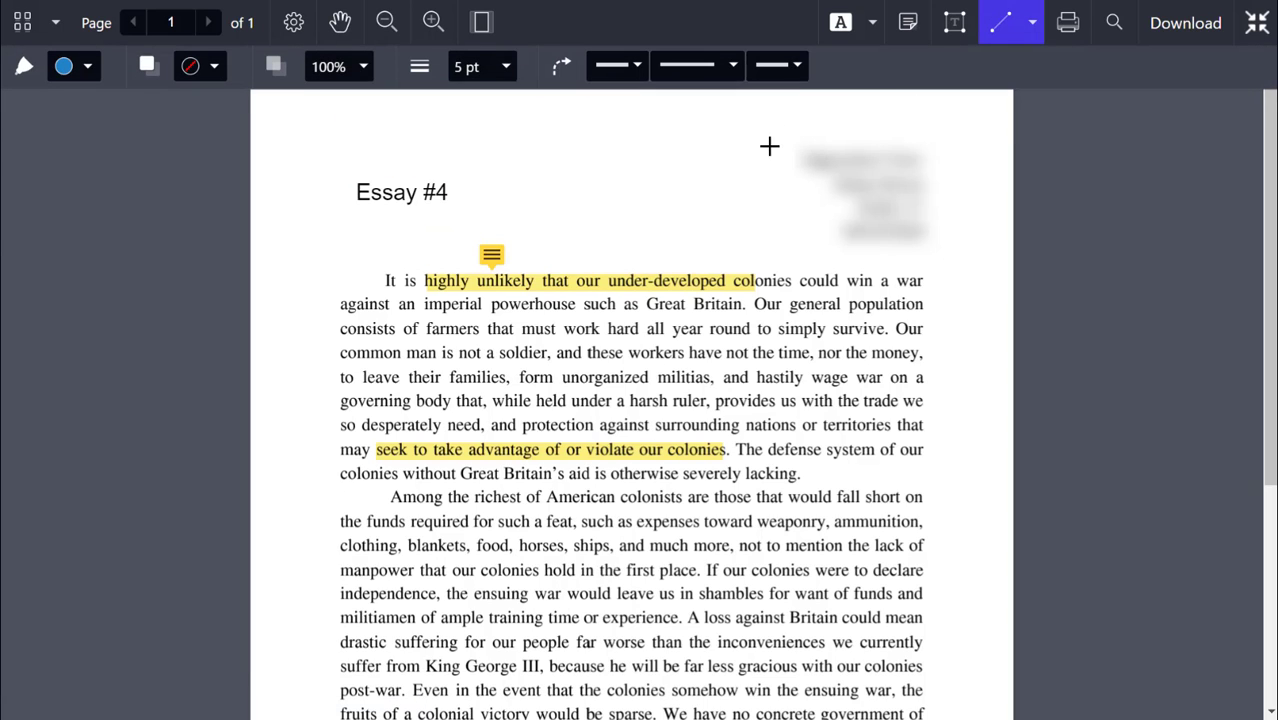
left_click(1032, 24)
left_click(955, 122)
left_click_drag(753, 180, 700, 260)
Draw a blue 5 pt rectangle around the first five lines of the second paragraph.
key("r")
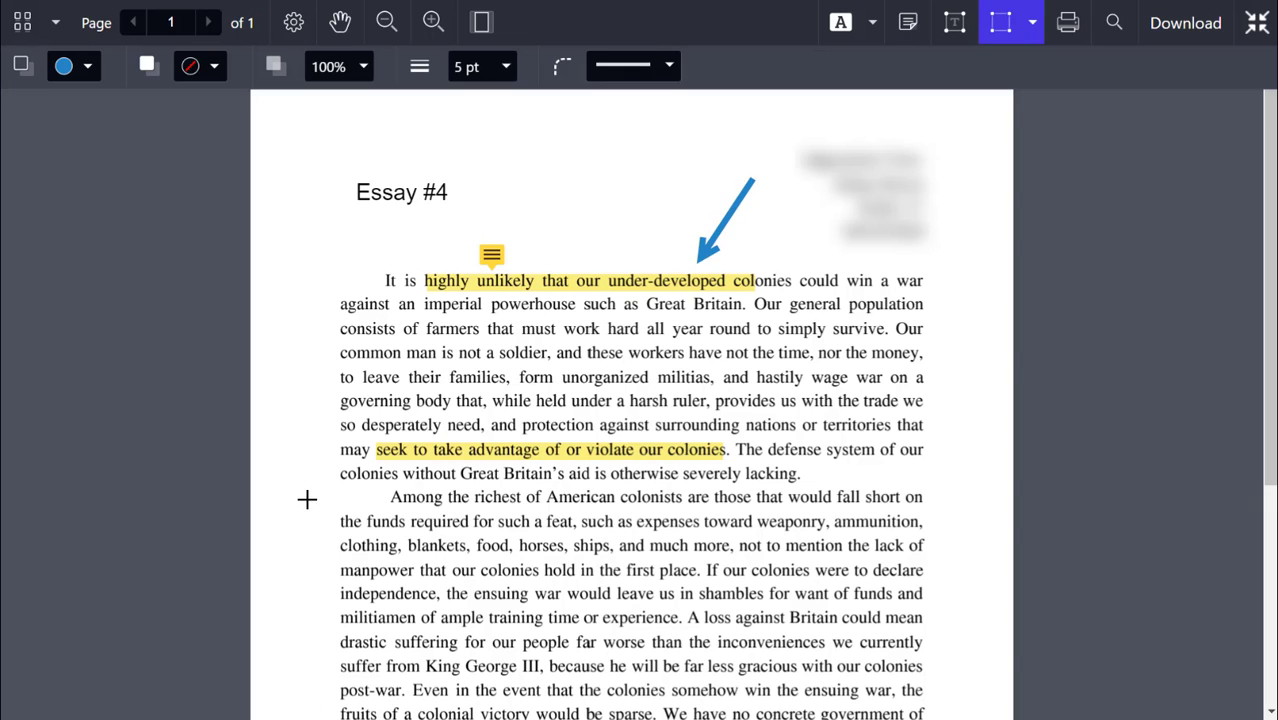
mouse_move(321, 487)
left_mouse_down()
mouse_move(645, 594)
mouse_move(907, 592)
mouse_move(940, 605)
left_mouse_up()
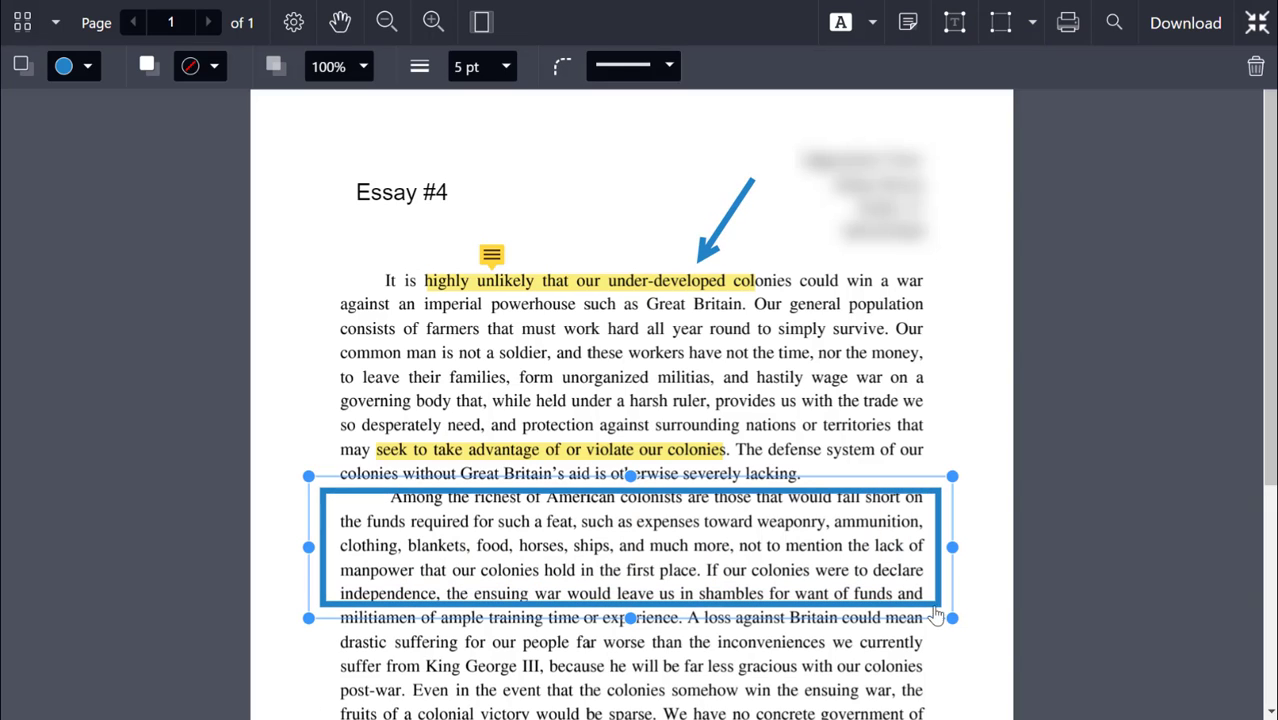
Add one yellow note beside the right edge of the blue rectangle and another at the arrow's tail.
left_click(898, 20)
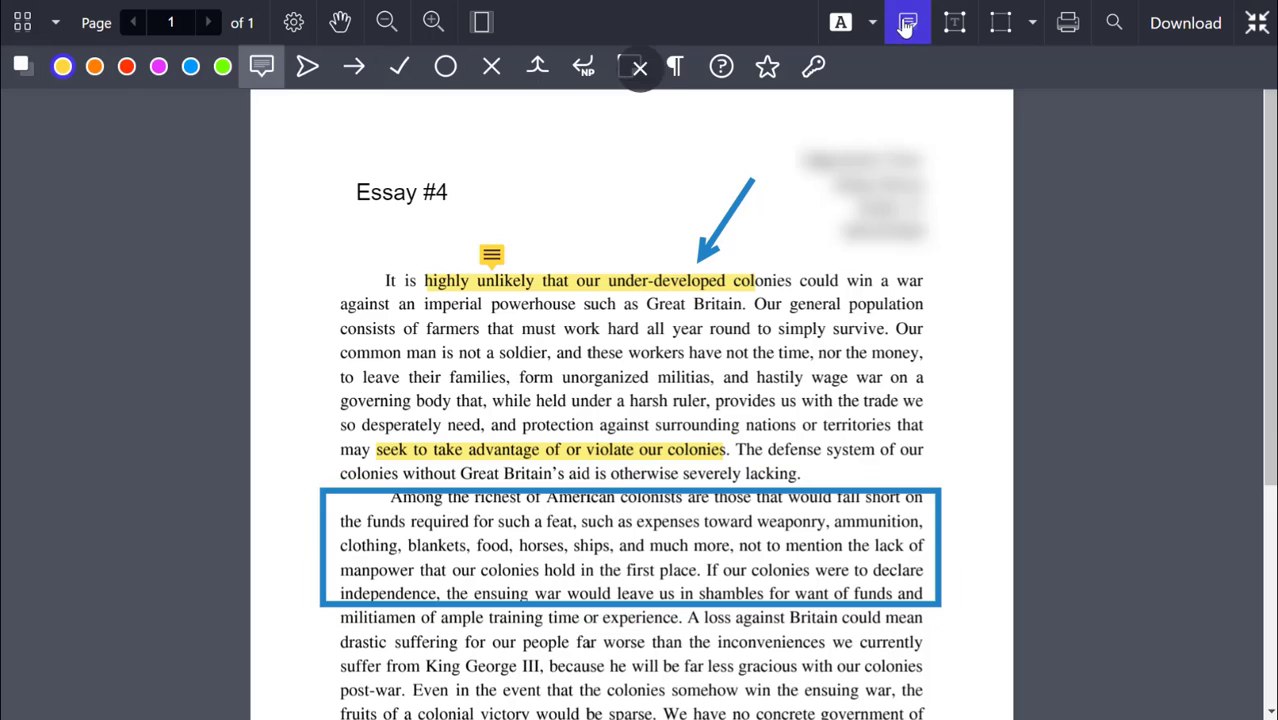
left_click(953, 522)
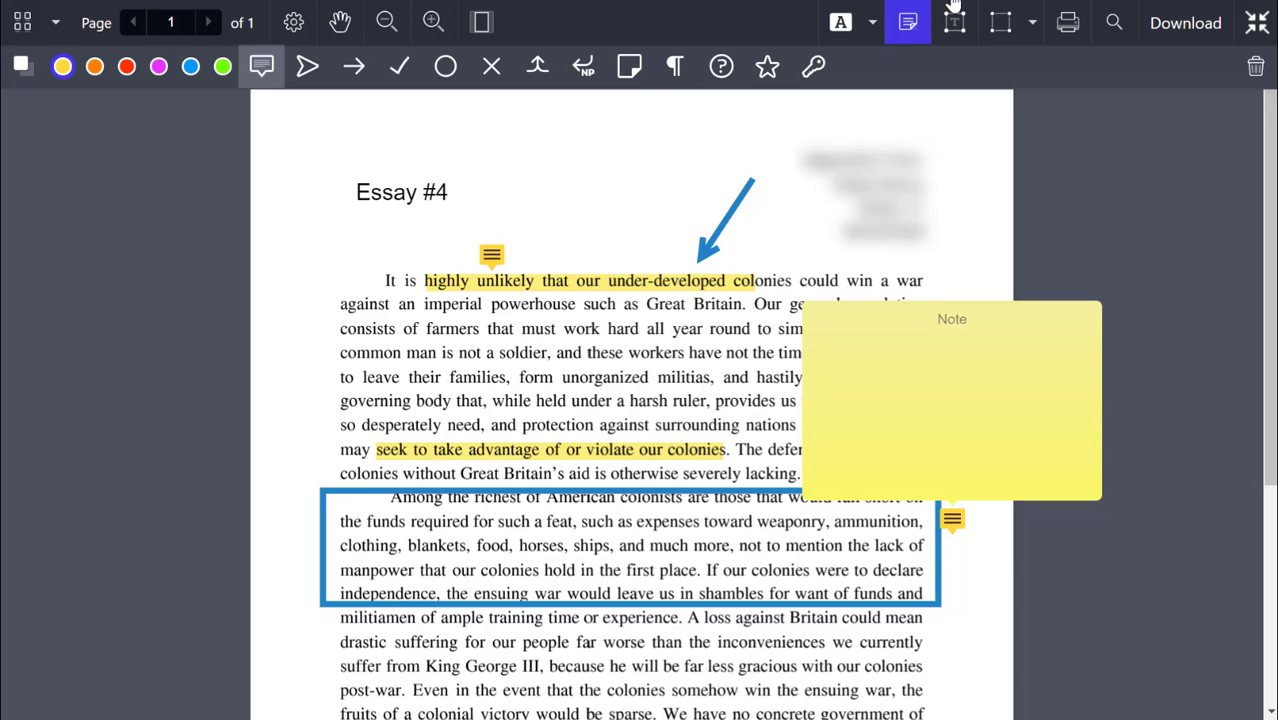
left_click(768, 150)
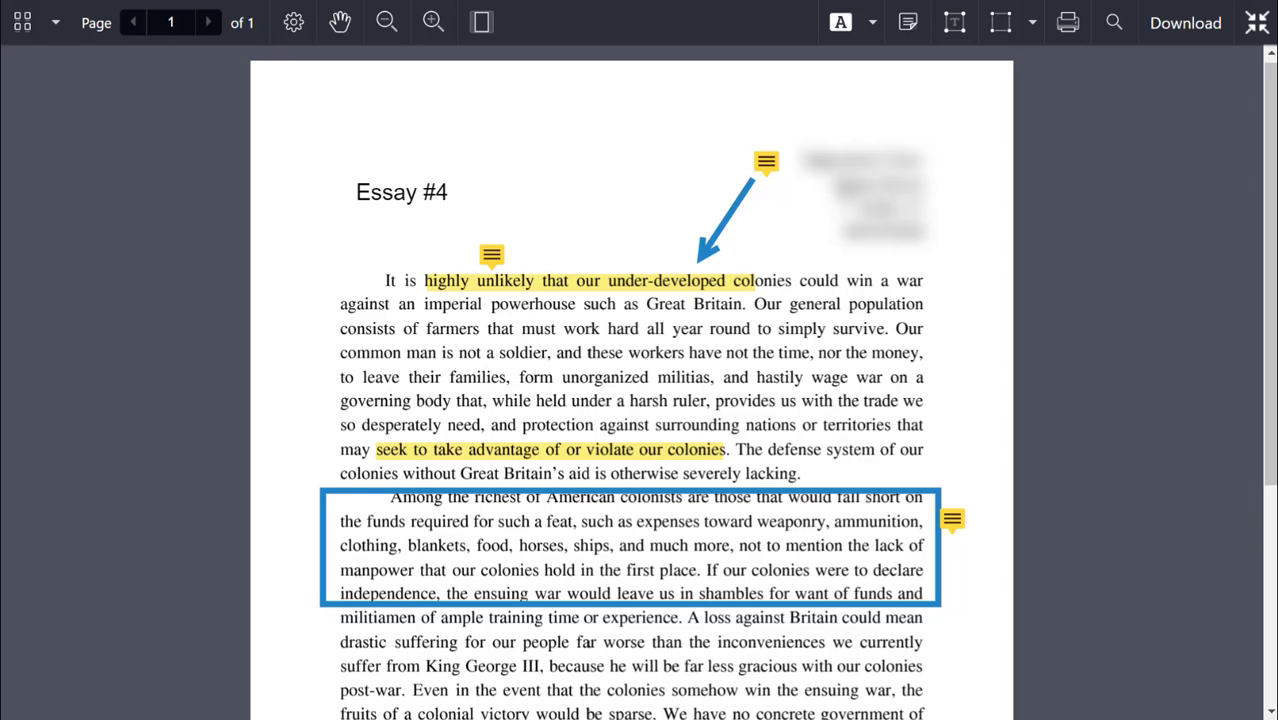
Leave the full-screen document view and open the Holistic Grading Rubric (Writing) for the submission.
left_click(1256, 24)
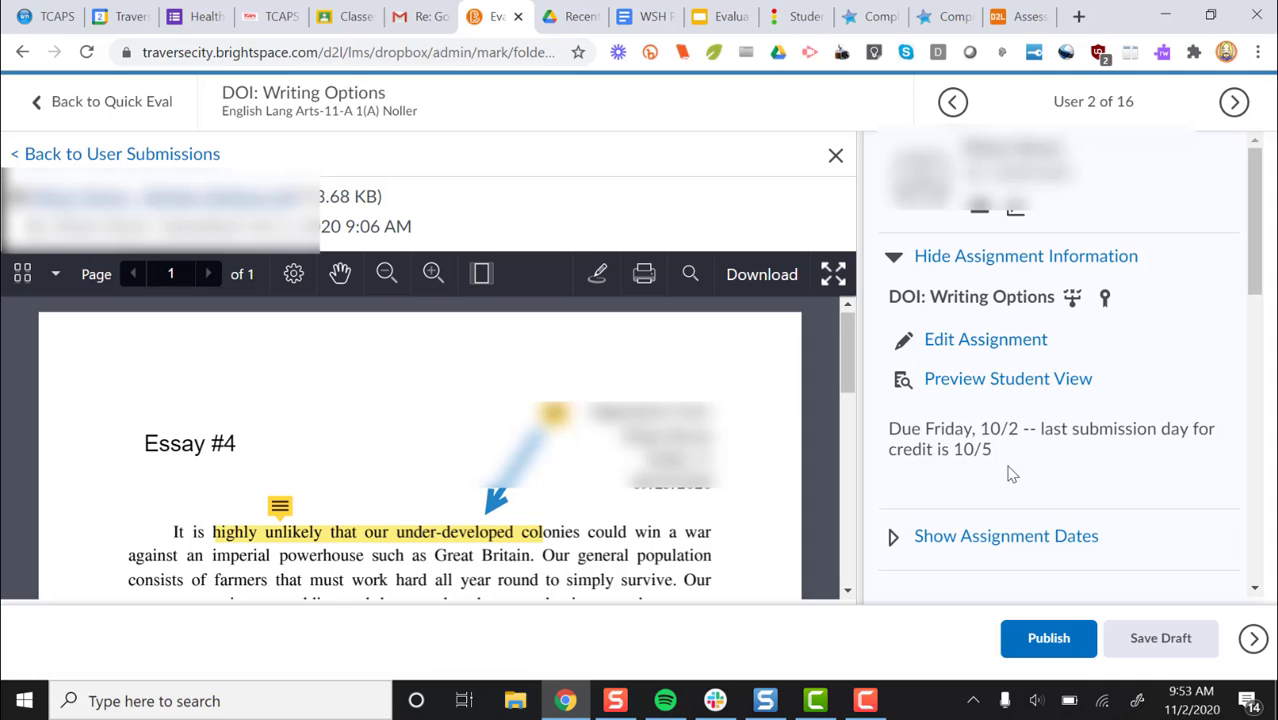
scroll(1010, 474, "down", 4)
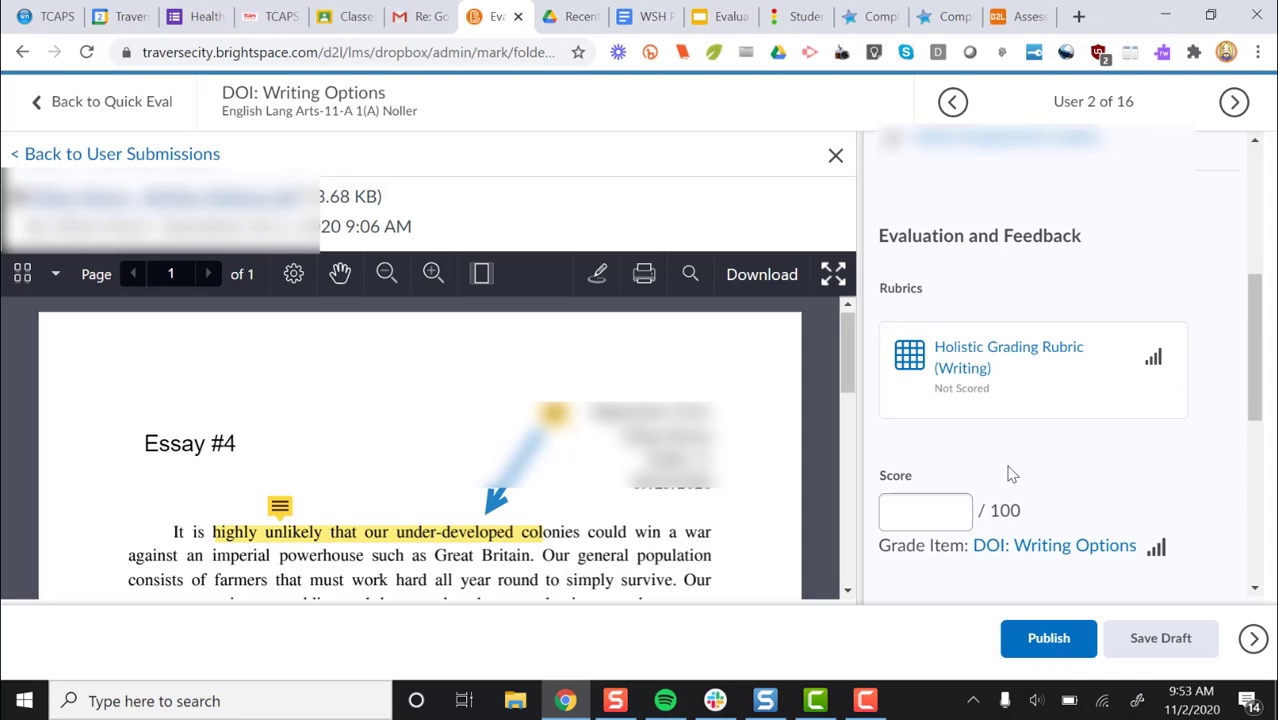
left_click(990, 350)
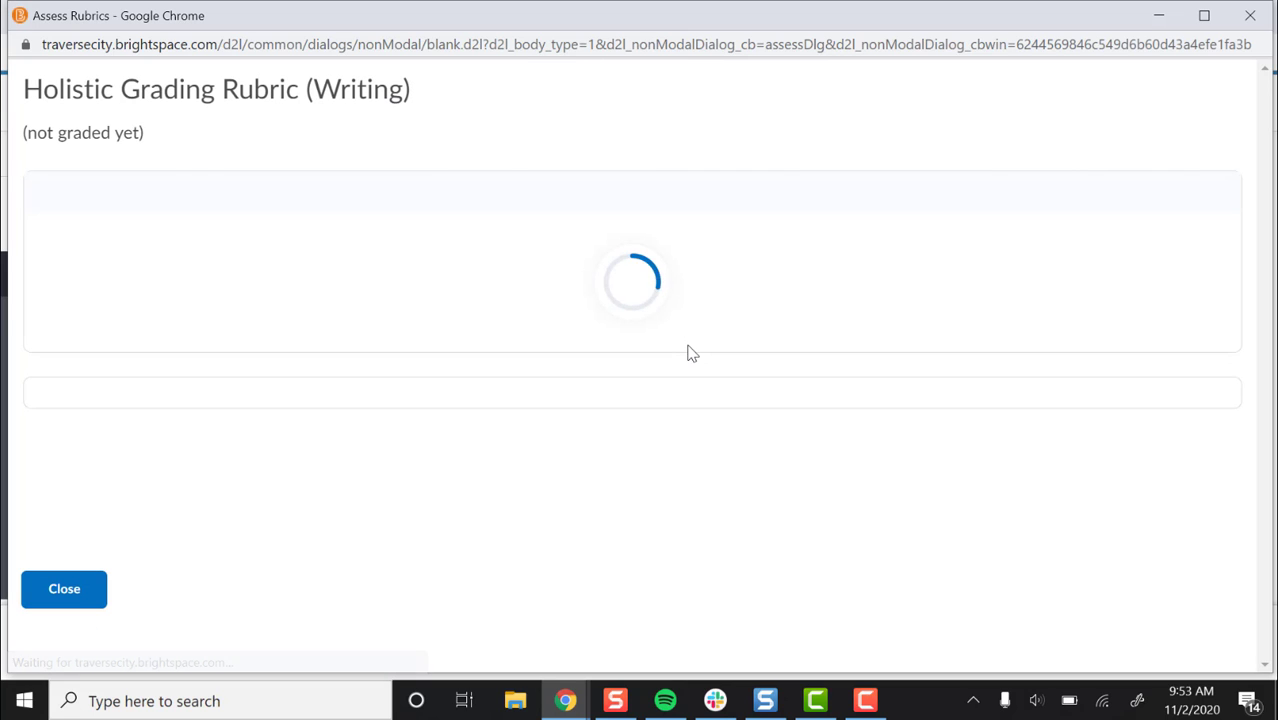
Rate Audience & Purpose, Organization, Elaboration and Use of Language at Level 3 (3 points) in the rubric.
left_click(510, 260)
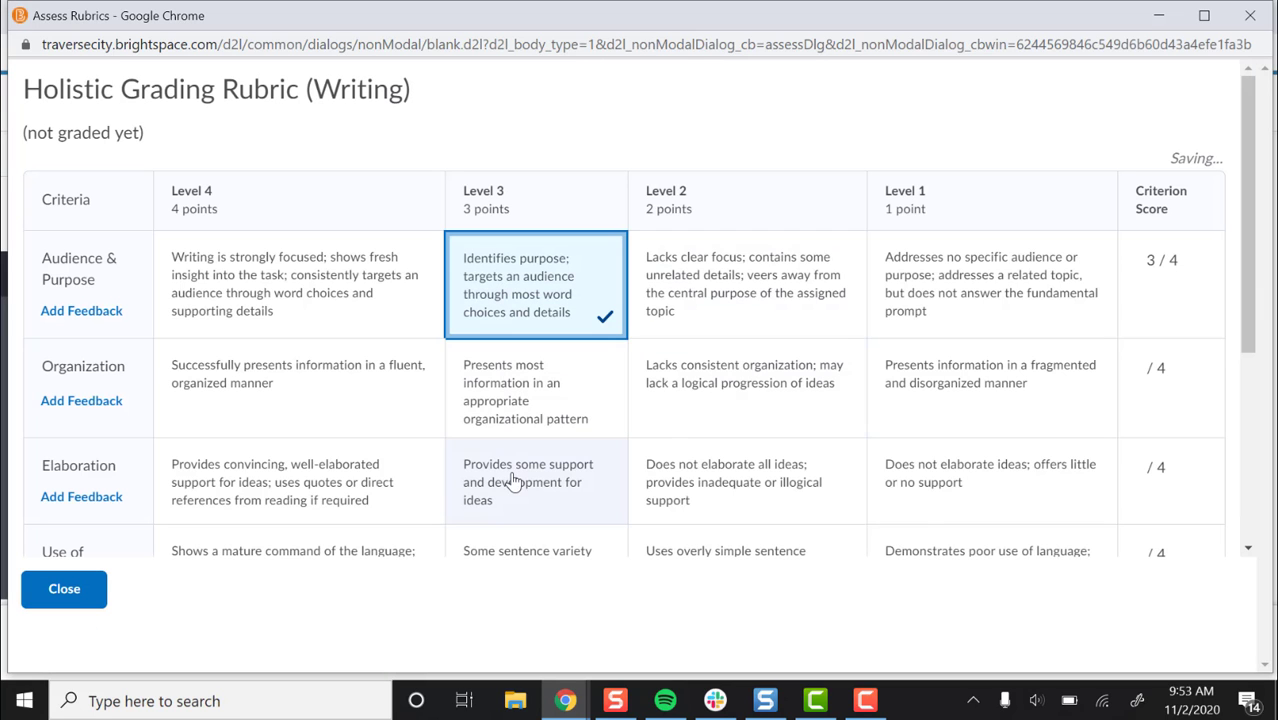
left_click(525, 424)
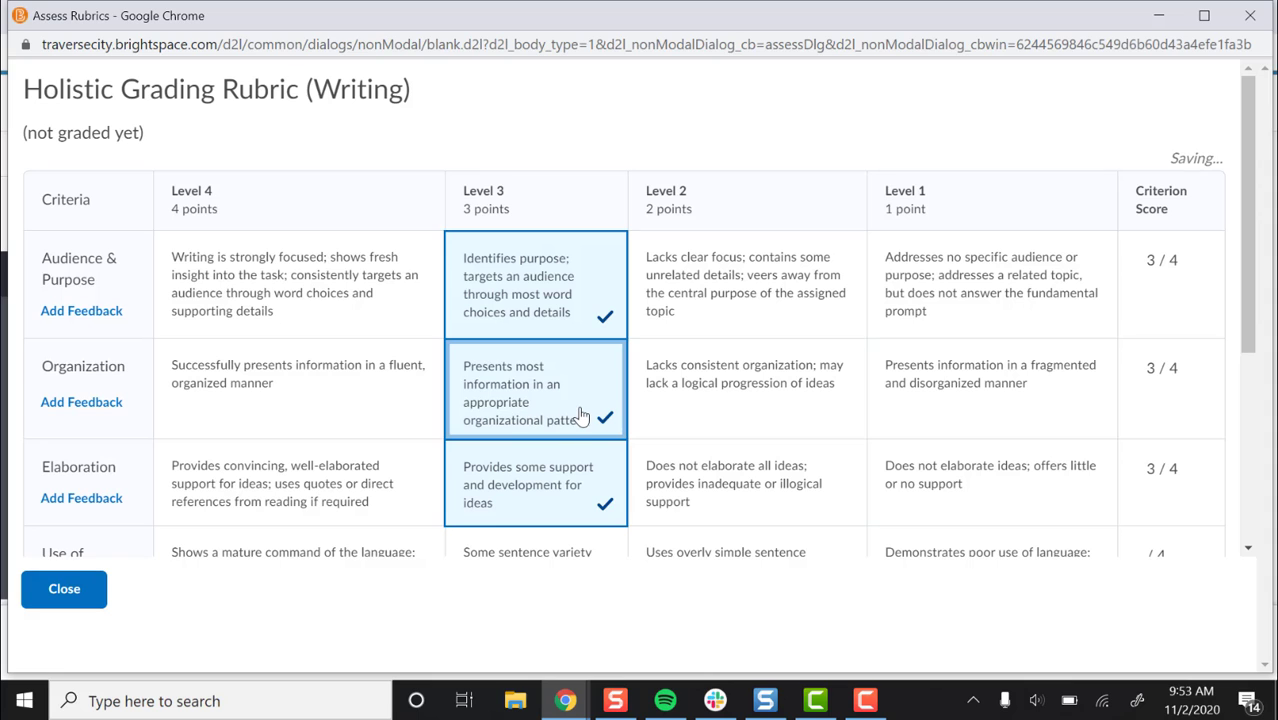
scroll(511, 417, "down", 2)
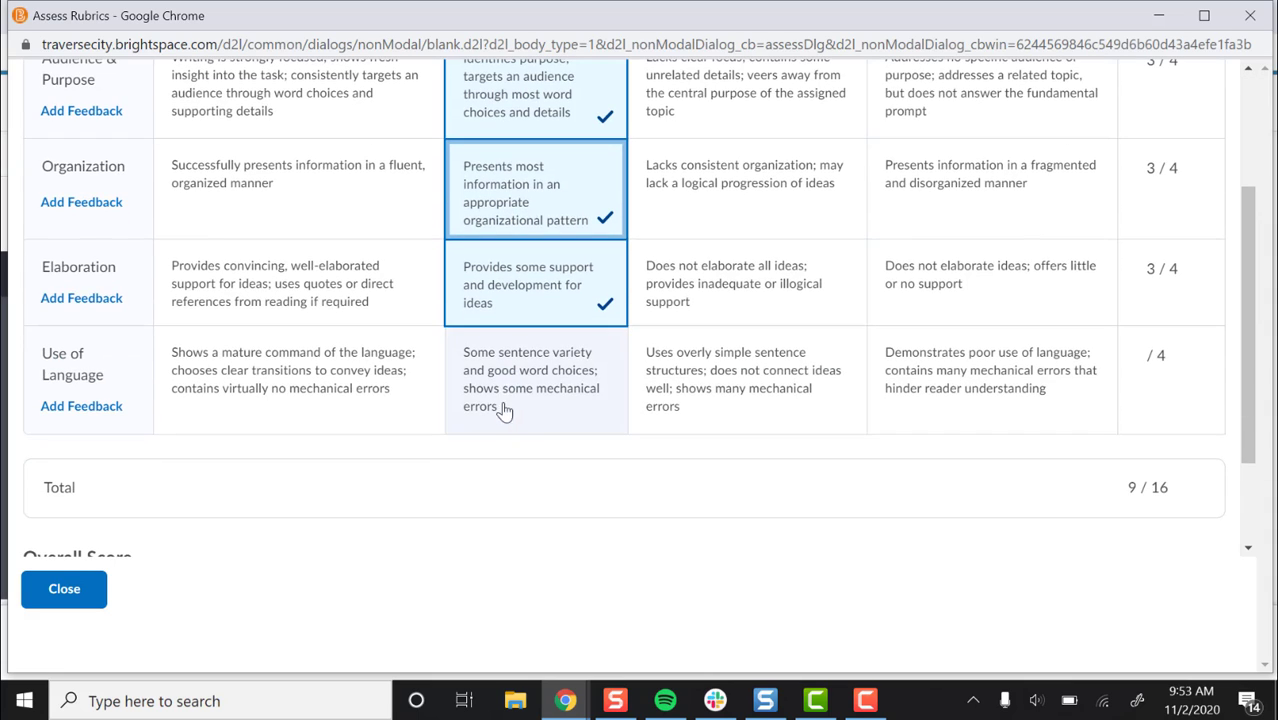
left_click_drag(502, 377, 509, 377)
left_click(545, 393)
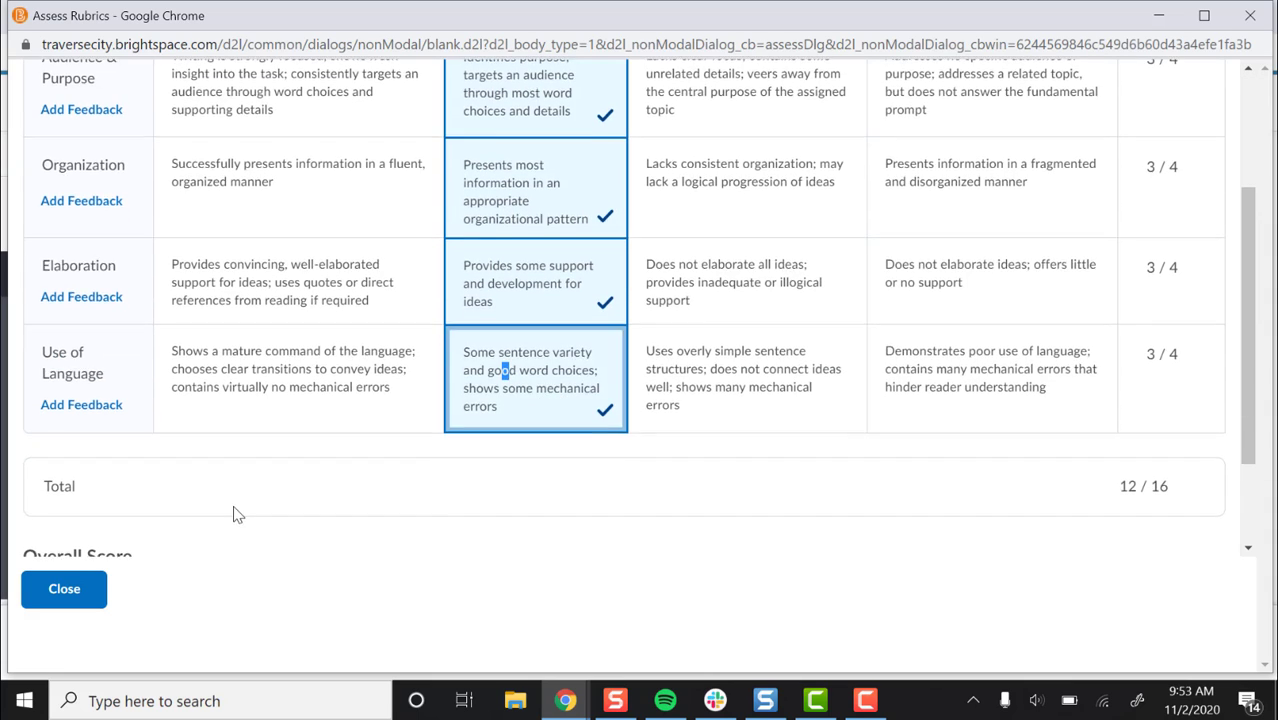
Set the rubric's overall score to Level 3 and close the rubric.
scroll(341, 452, "down", 2)
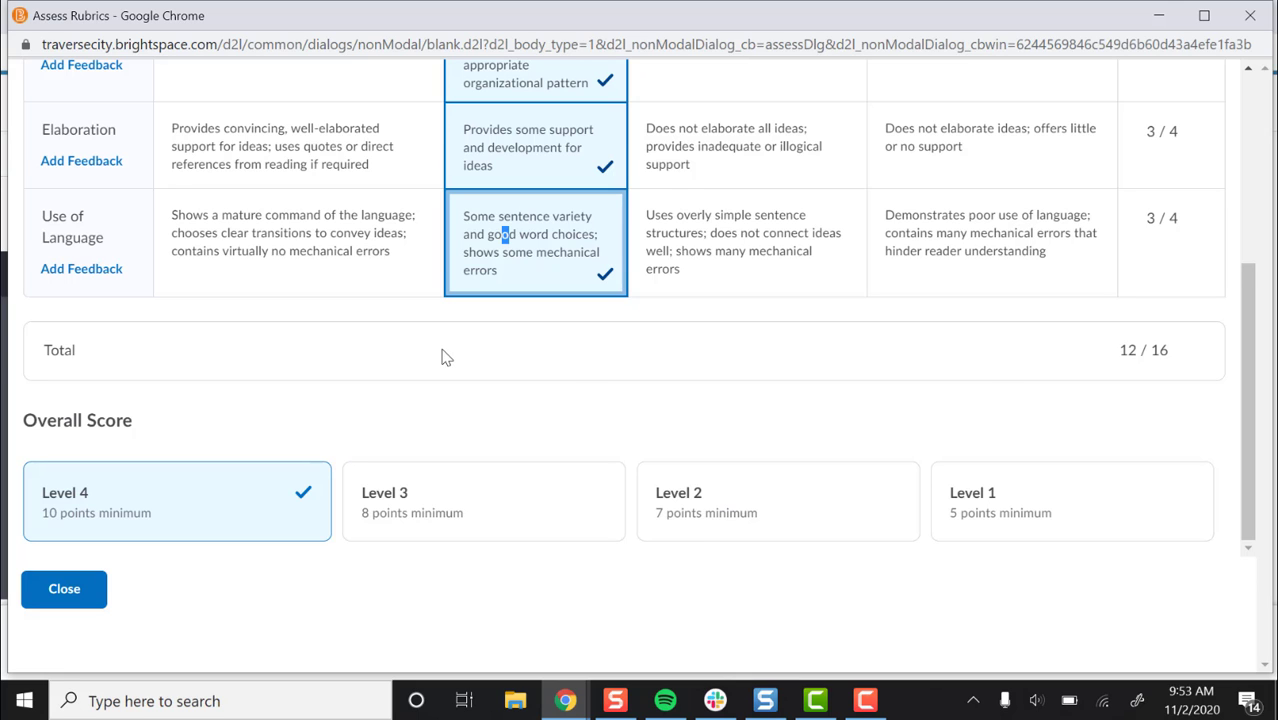
left_click(400, 495)
left_click(64, 592)
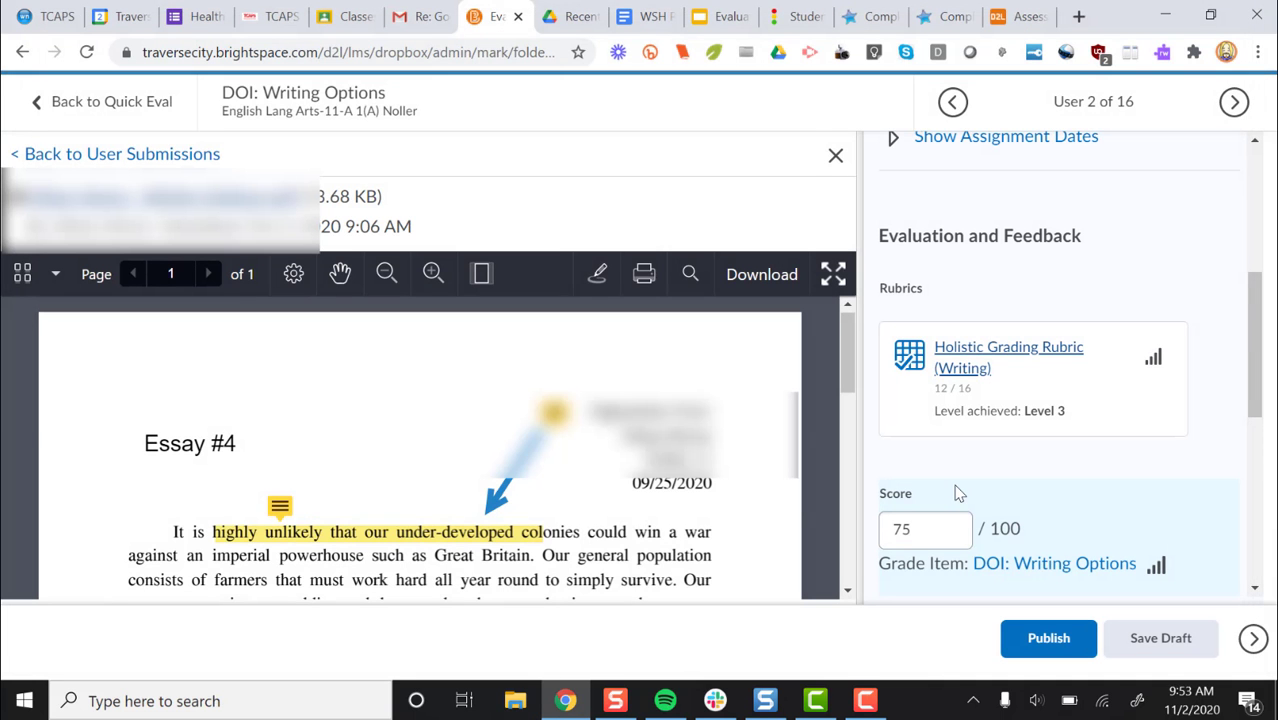
Override the submission's assignment score with 84 out of 100.
scroll(954, 484, "down", 2)
left_click(915, 329)
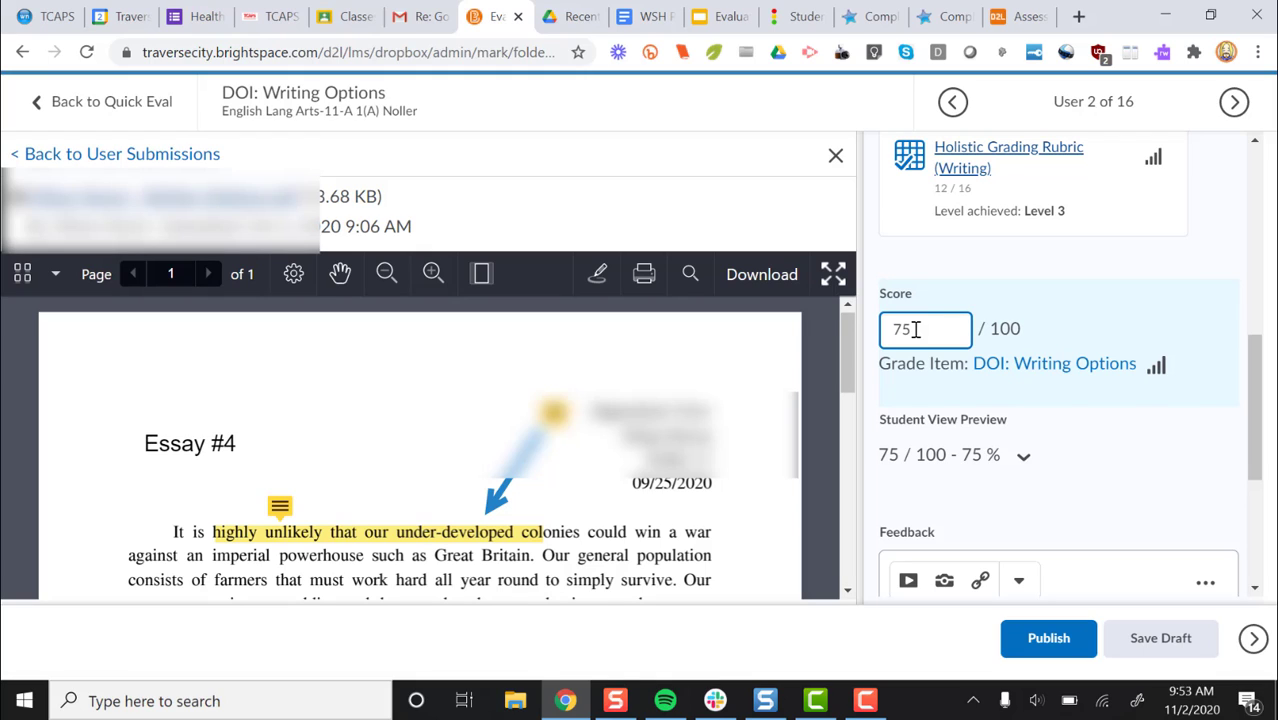
double_click(915, 329)
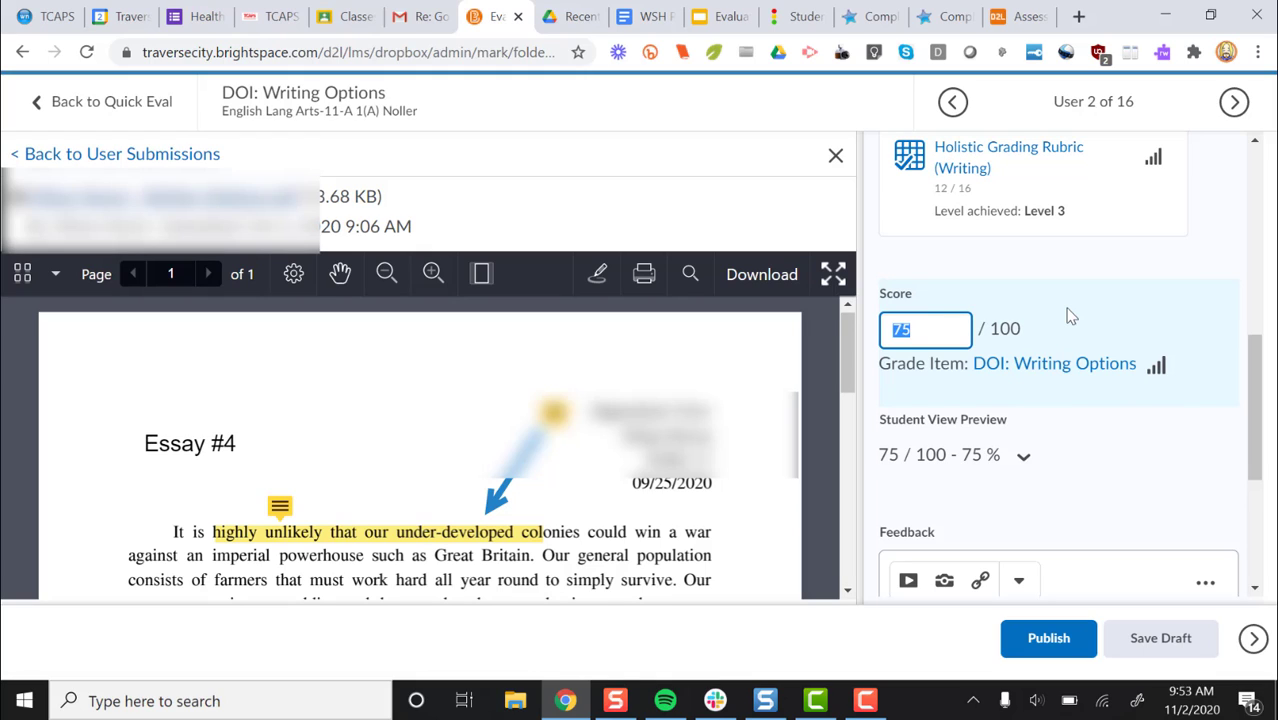
type("84")
Insert a yellow thumbs-up emoticon into the submission's feedback.
scroll(1030, 380, "down", 2)
left_click(995, 434)
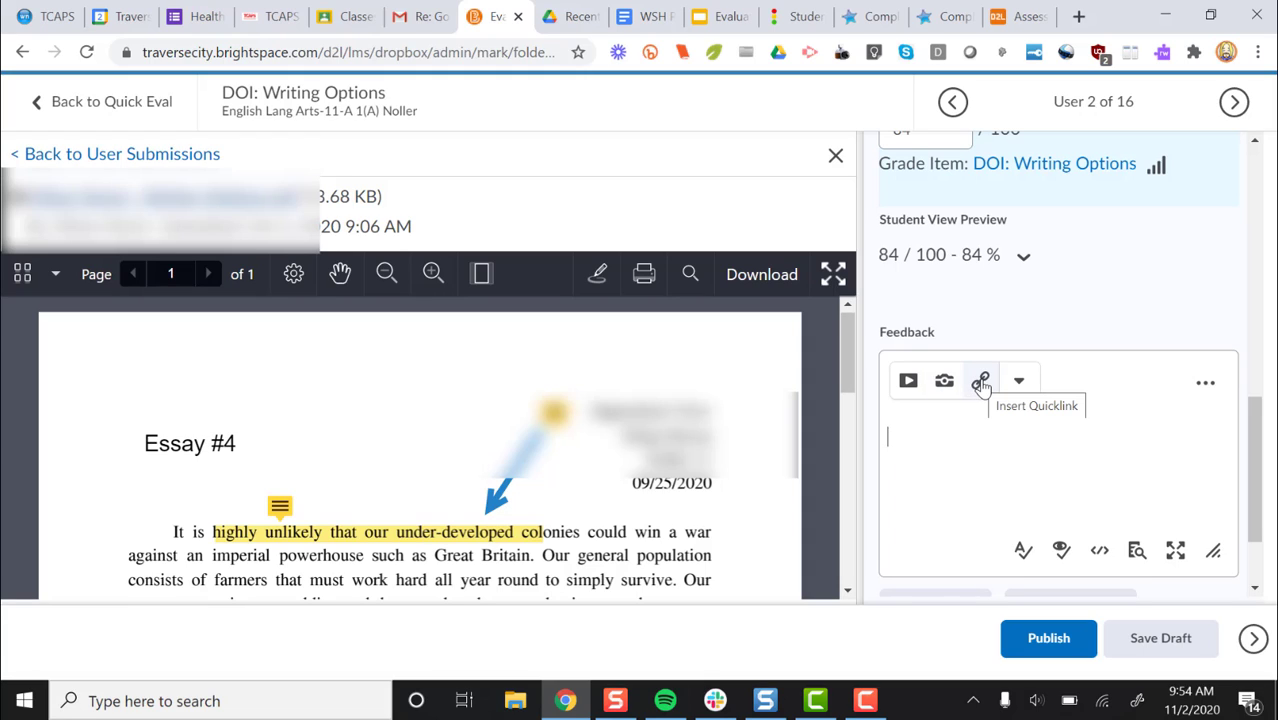
left_click(1019, 380)
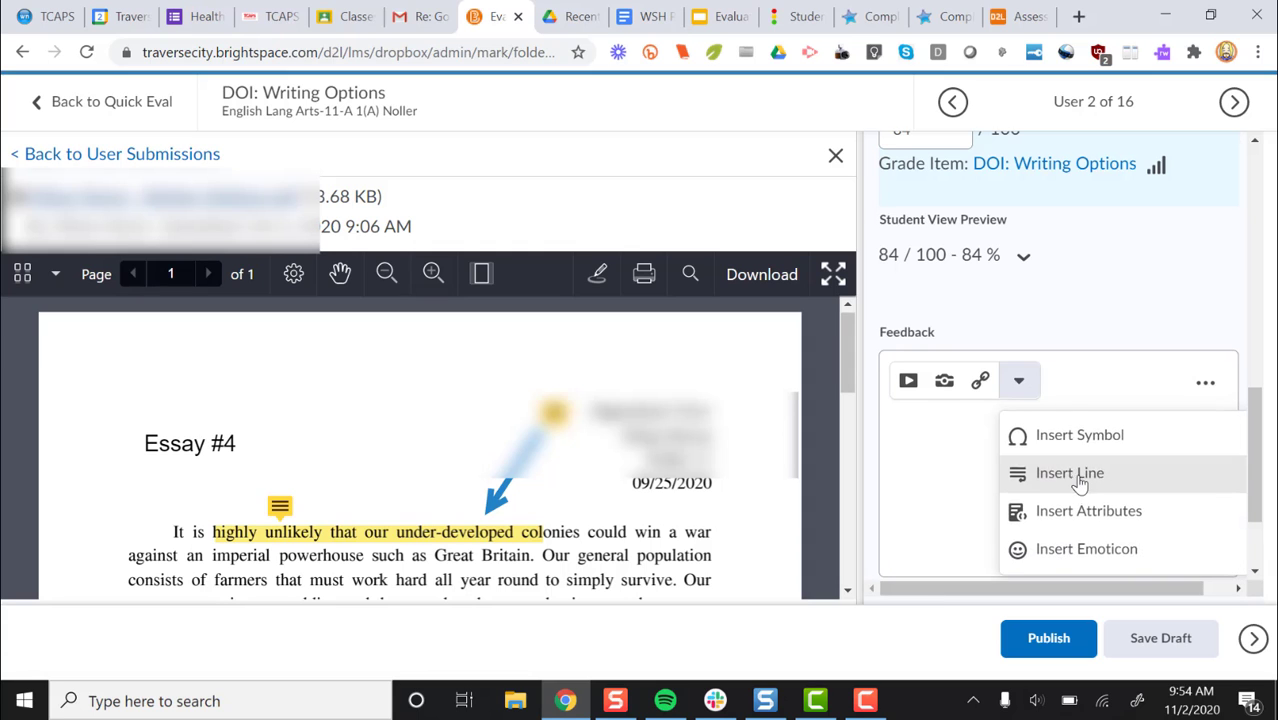
scroll(1080, 484, "down", 2)
left_click(1048, 411)
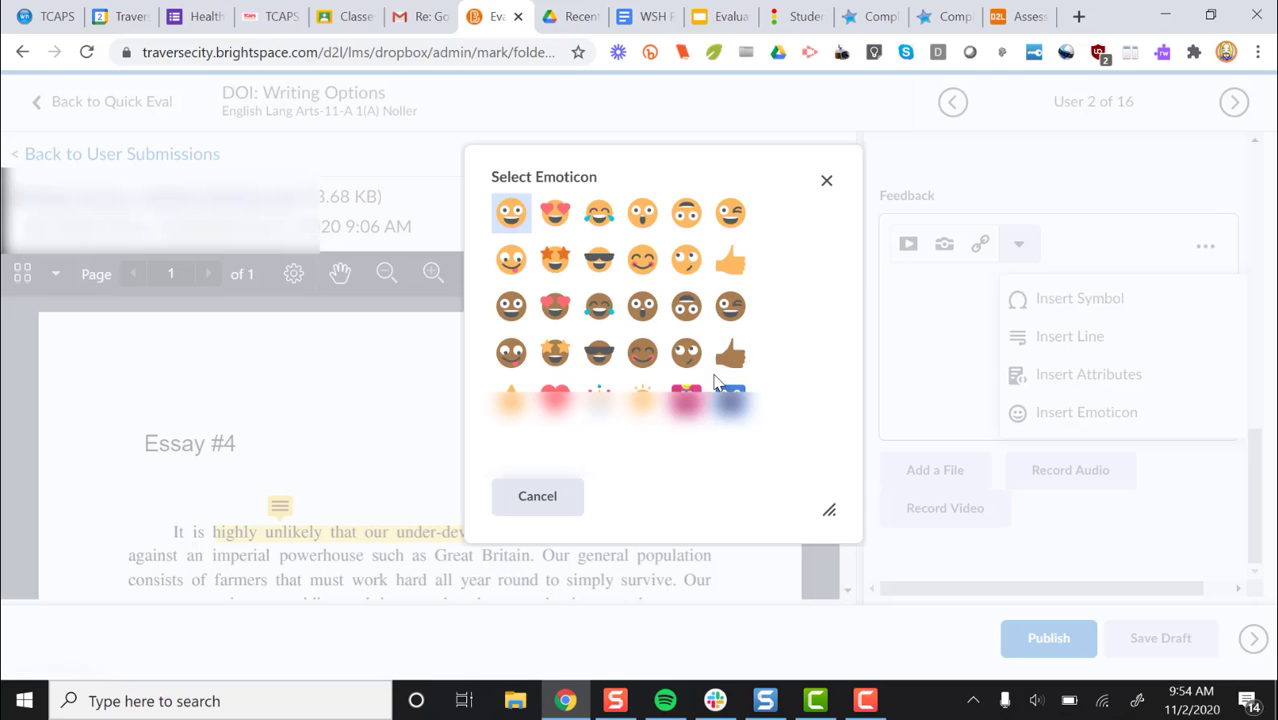
left_click(731, 259)
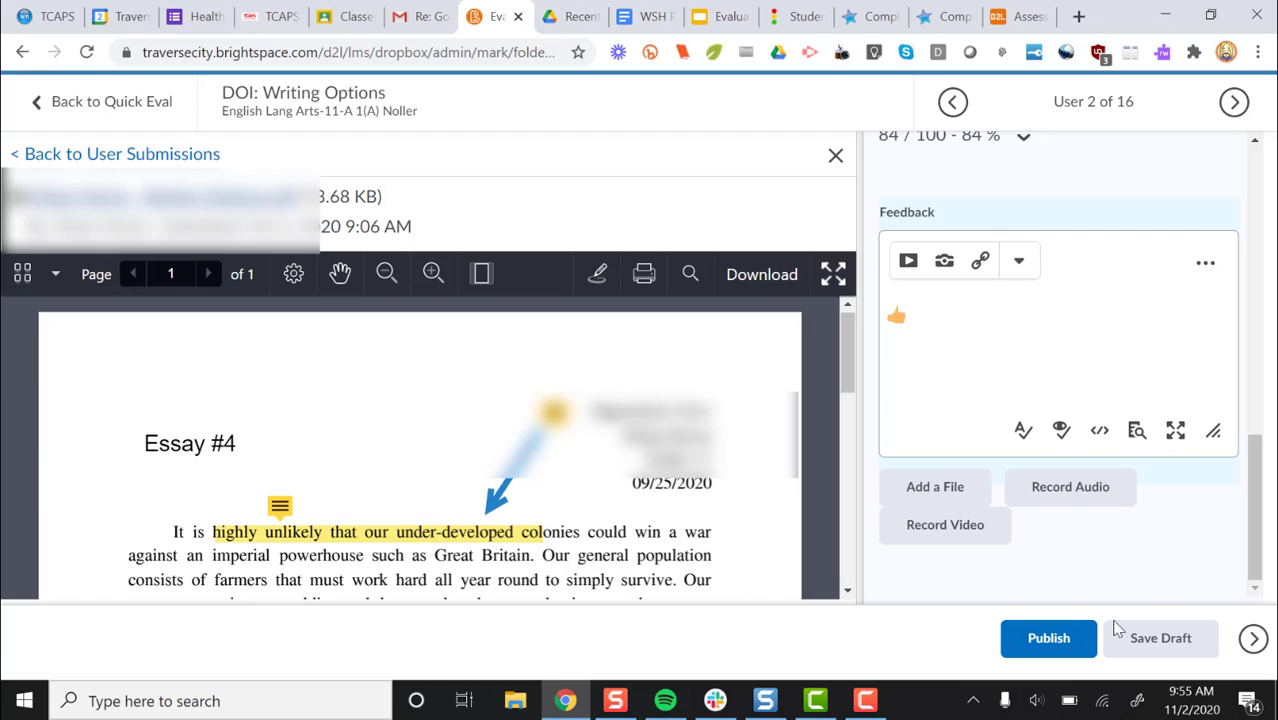
Save the evaluation as a draft and go to the next student's submission.
left_click(1172, 642)
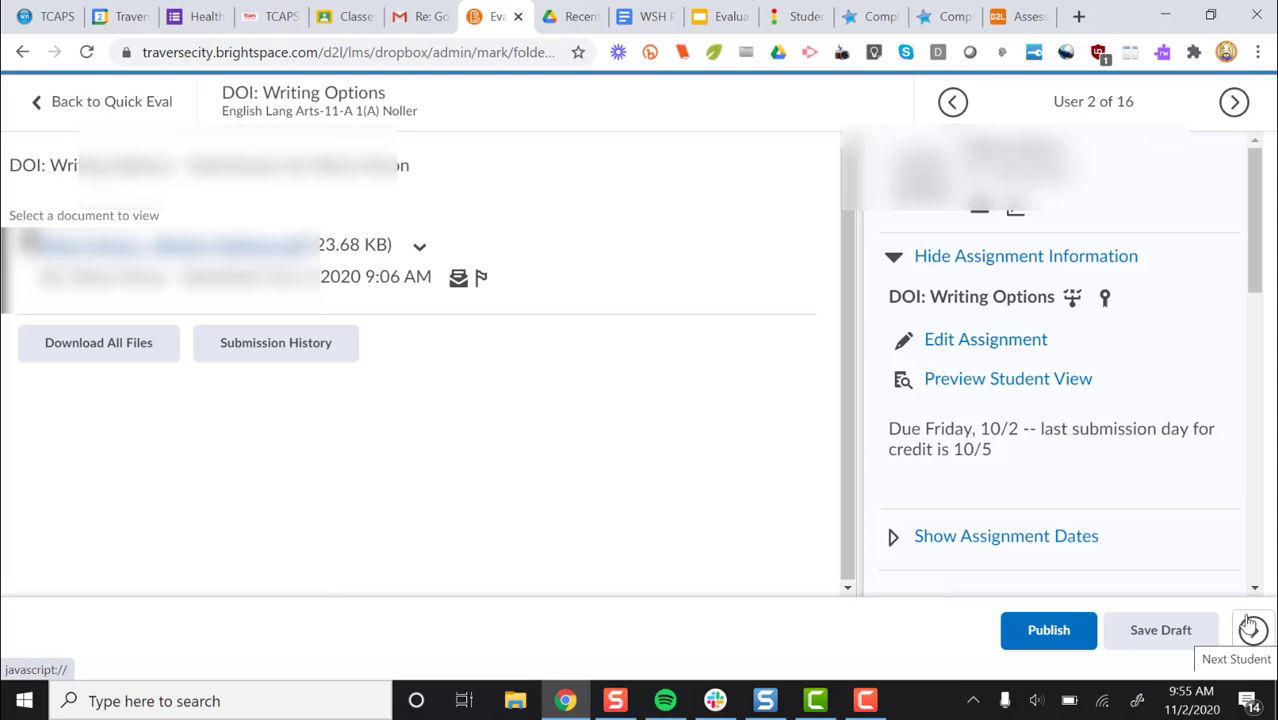
left_click(1234, 103)
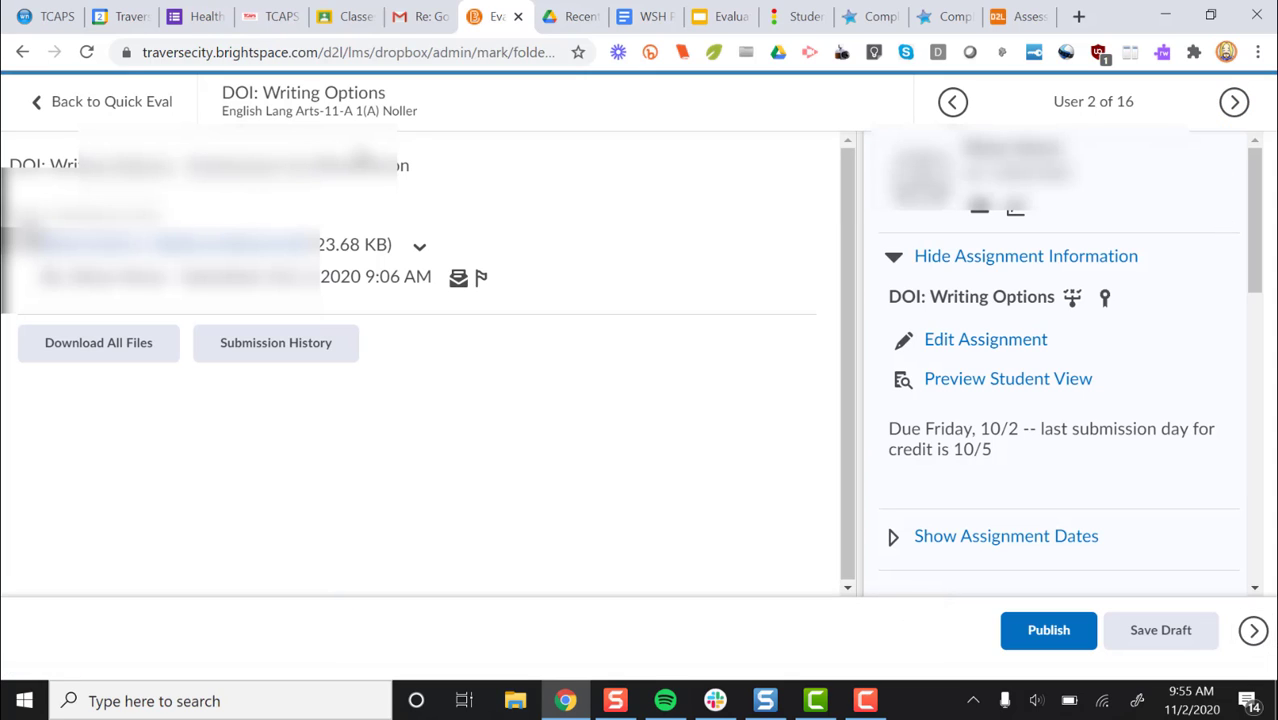